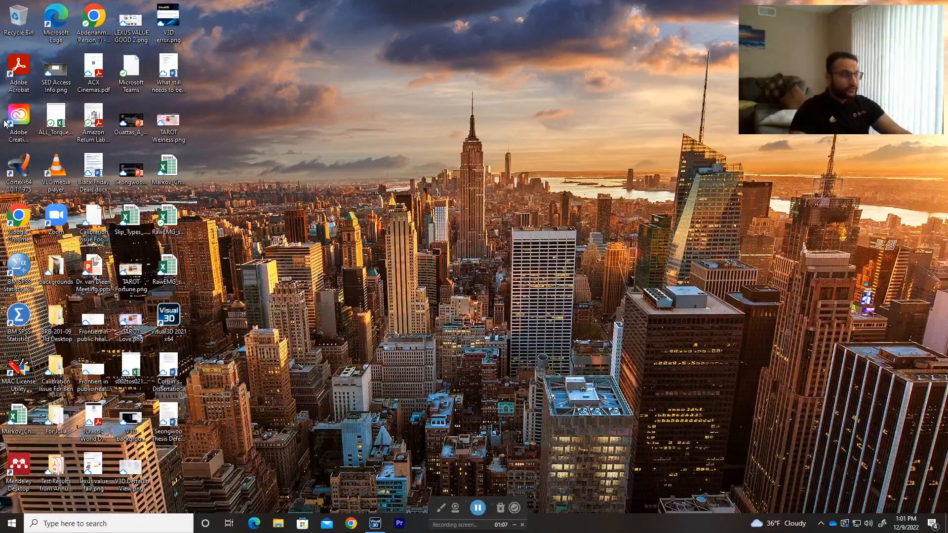
{"action": "left_click", "coordinate": [167, 320]}
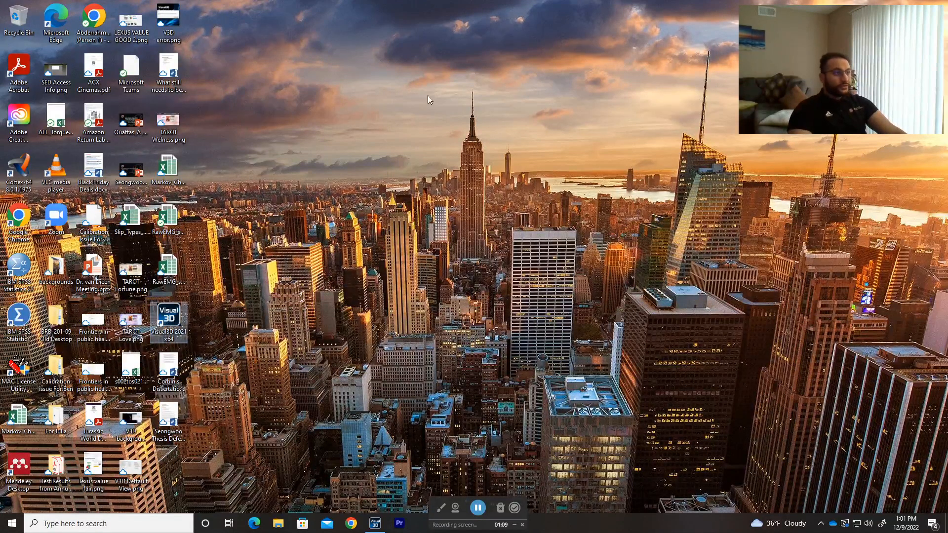
{"action": "left_click_drag", "start_coordinate": [180, 318], "coordinate": [425, 79]}
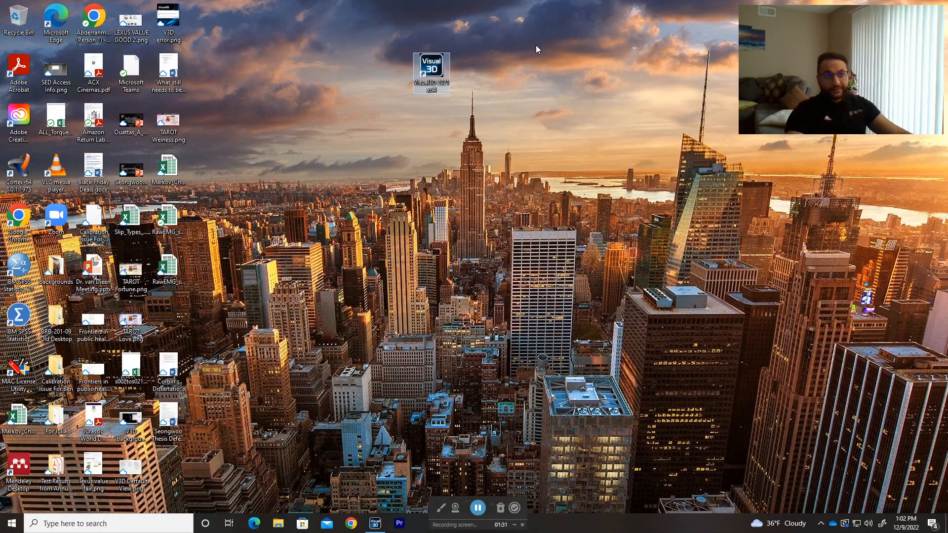
{"action": "left_click_drag", "start_coordinate": [432, 69], "coordinate": [173, 313]}
{"action": "right_click", "coordinate": [351, 277]}
{"action": "left_click", "coordinate": [365, 307]}
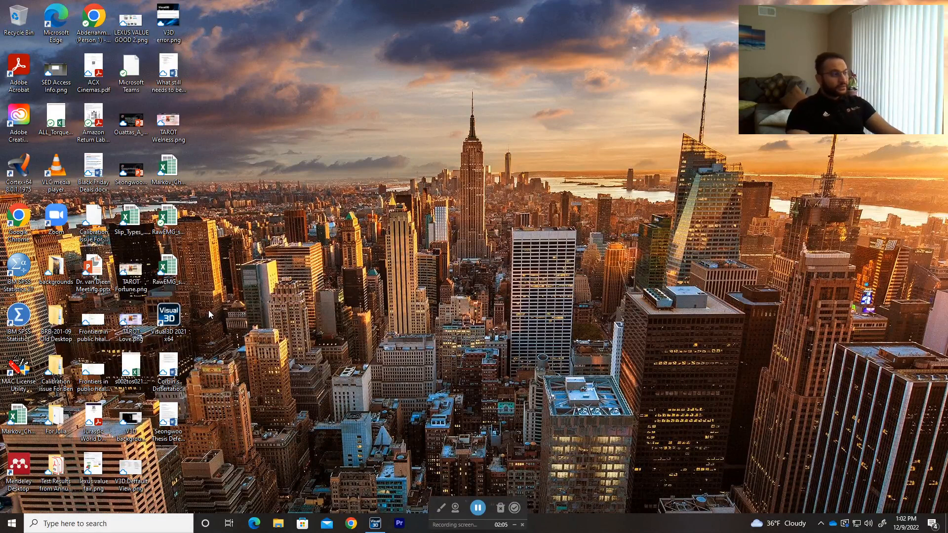
Launch Visual3D 2021 x64 from the desktop and maximize its window
{"action": "double_click", "coordinate": [175, 321]}
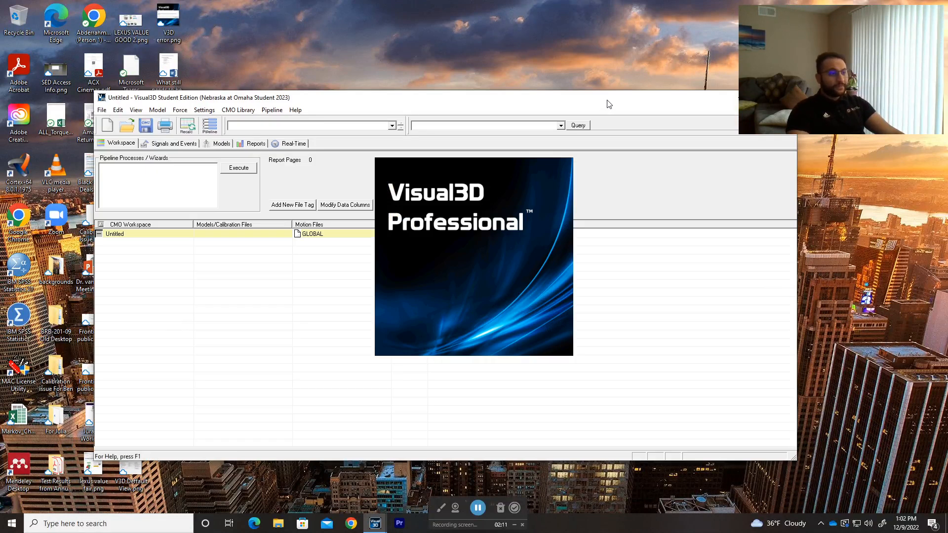
{"action": "left_click_drag", "start_coordinate": [608, 95], "coordinate": [475, 152]}
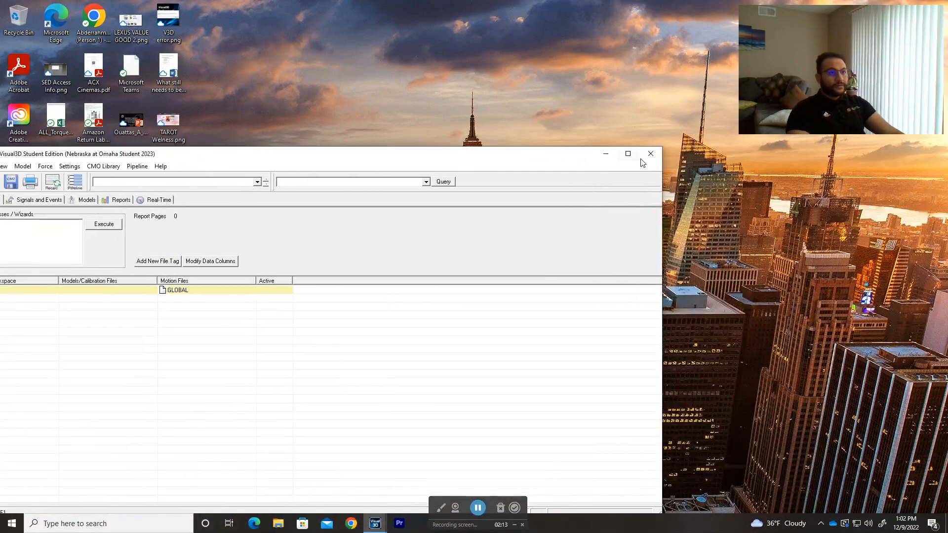
{"action": "left_click", "coordinate": [635, 158]}
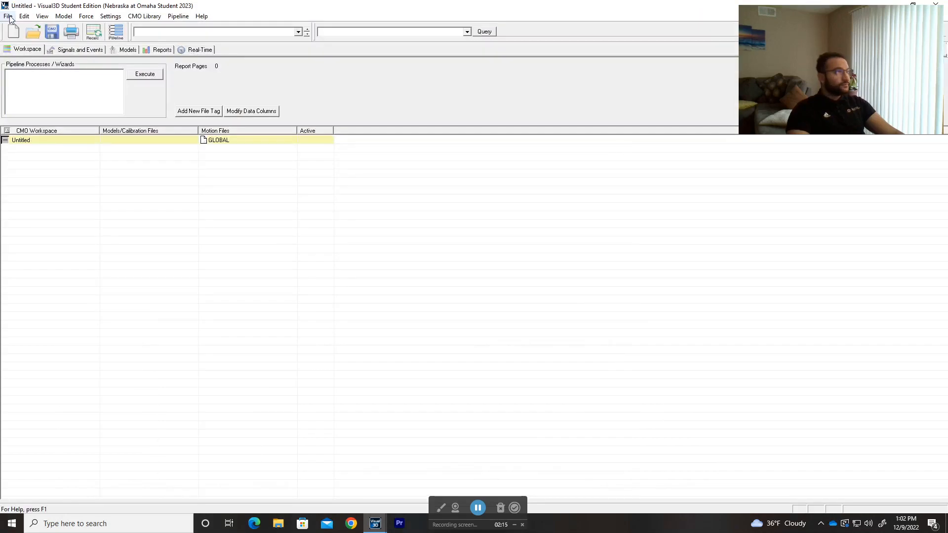
Check the Visual3D version and licence information, and close the information window
{"action": "left_click", "coordinate": [202, 17]}
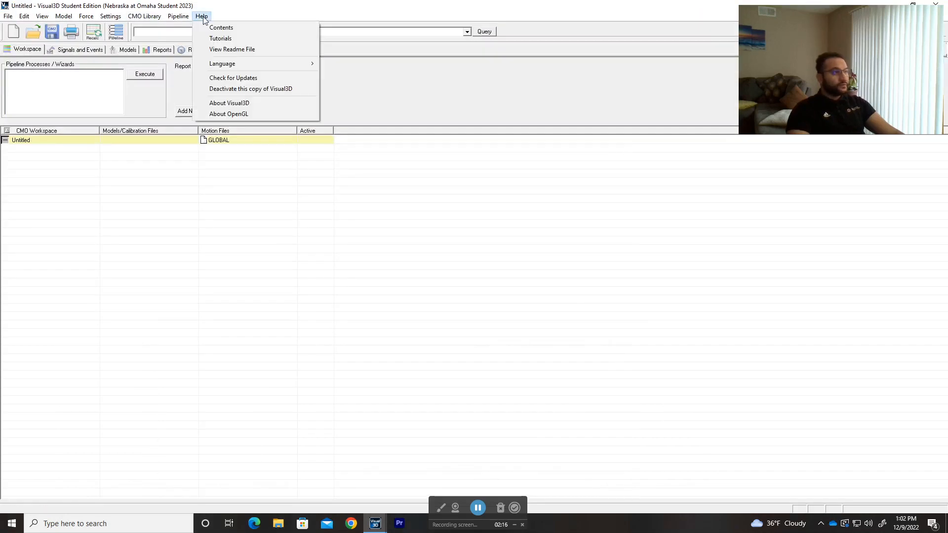
{"action": "left_click", "coordinate": [246, 108]}
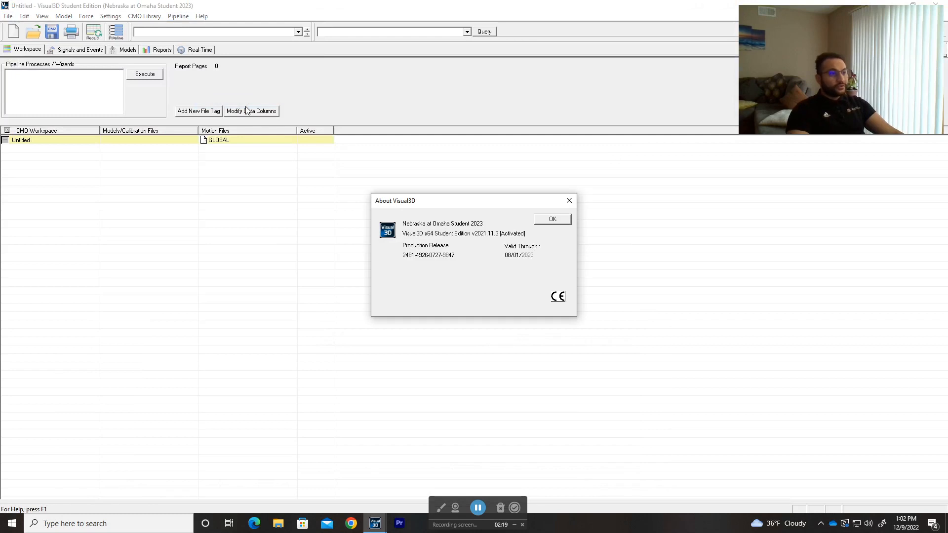
{"action": "left_click", "coordinate": [568, 202]}
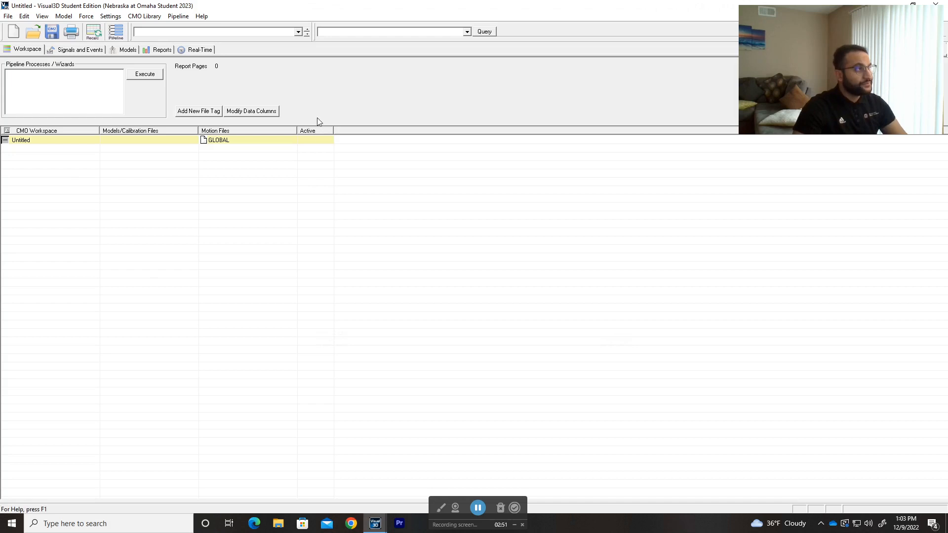
Look at the Signals and Events view and examine the coordinate axes in the Models view from several angles
{"action": "left_click", "coordinate": [74, 49]}
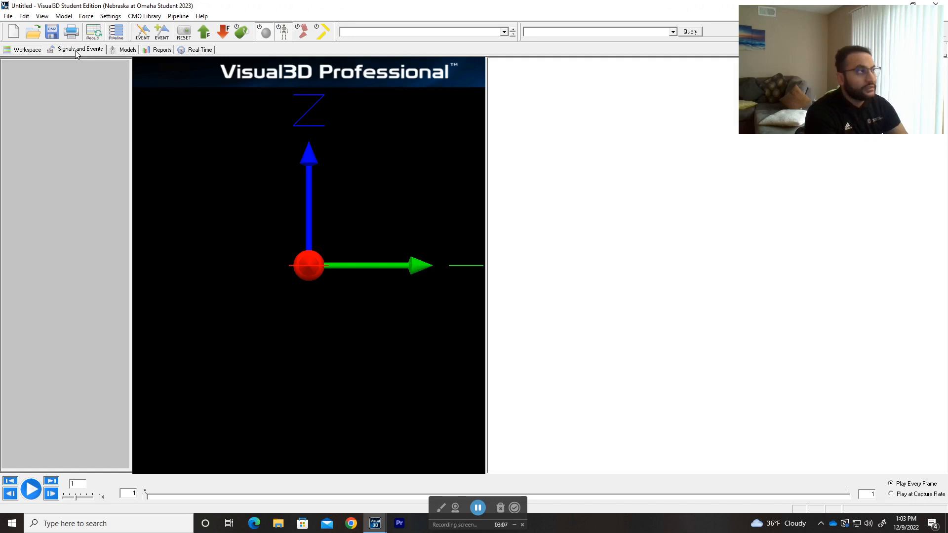
{"action": "left_click", "coordinate": [126, 53]}
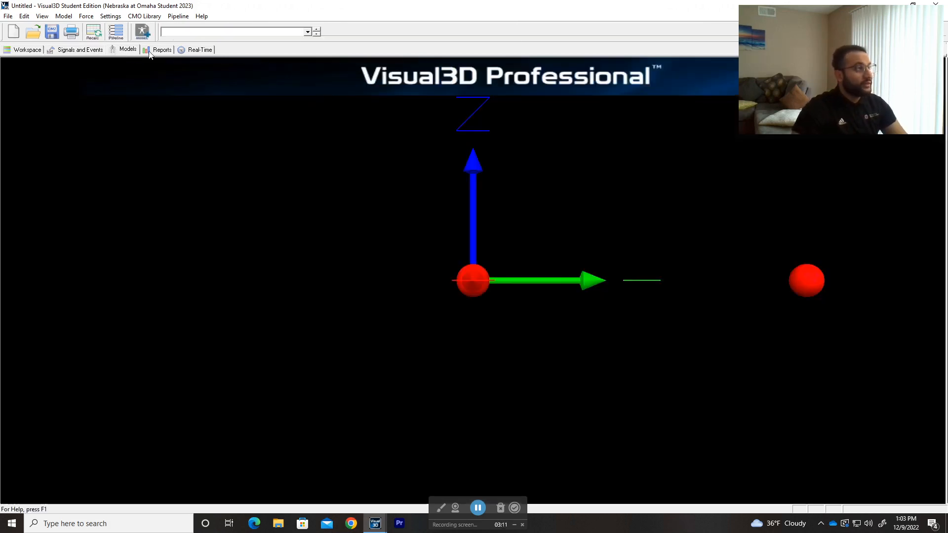
{"action": "left_click_drag", "start_coordinate": [407, 202], "coordinate": [387, 213]}
{"action": "right_click_drag", "start_coordinate": [387, 213], "coordinate": [424, 356]}
{"action": "left_click_drag", "start_coordinate": [425, 356], "coordinate": [451, 338]}
{"action": "right_click_drag", "start_coordinate": [451, 341], "coordinate": [512, 191]}
{"action": "left_click_drag", "start_coordinate": [511, 191], "coordinate": [572, 228]}
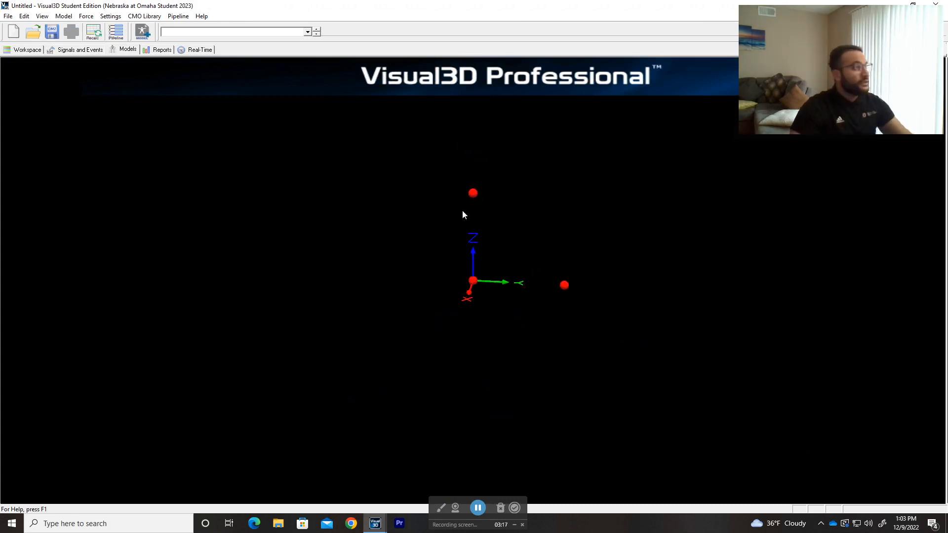
Look at the Reports and Real-Time views, and return to the Workspace view
{"action": "left_click", "coordinate": [158, 50]}
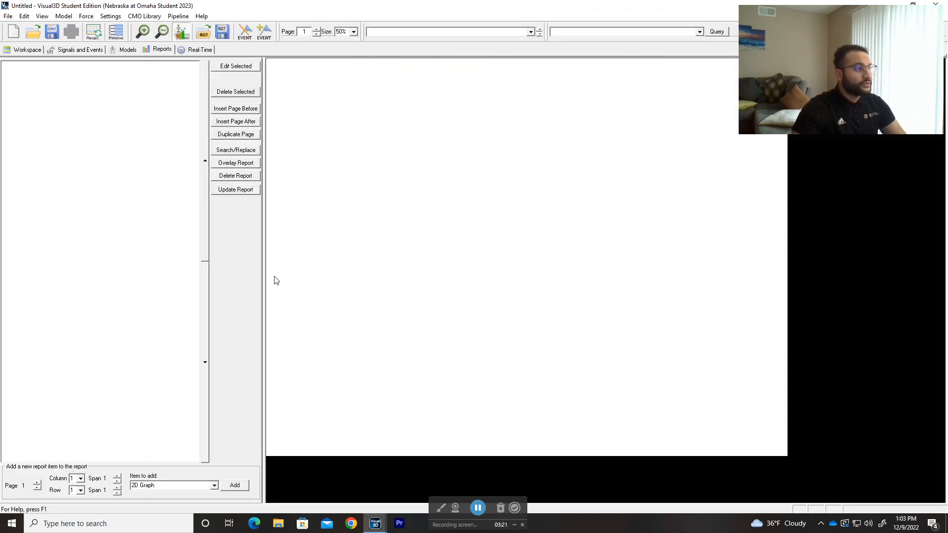
{"action": "left_click", "coordinate": [203, 51]}
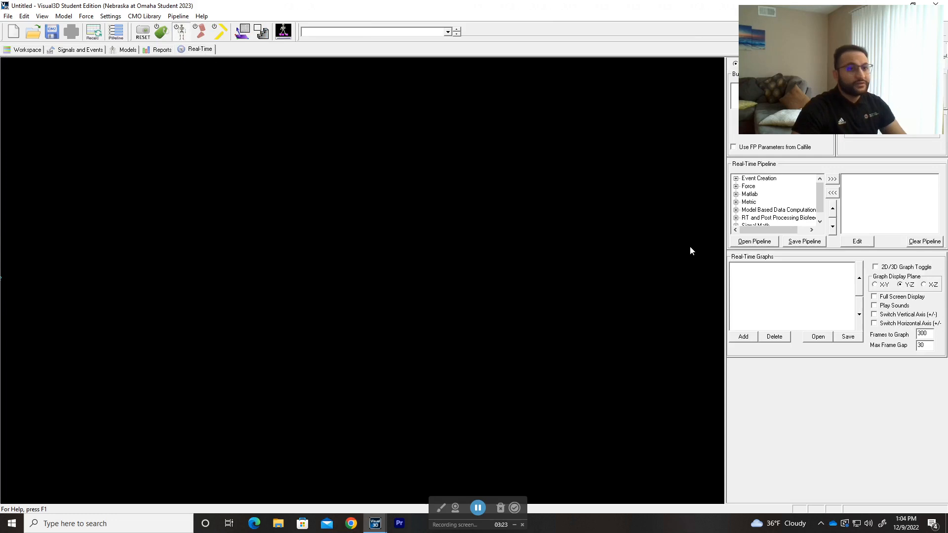
{"action": "left_click", "coordinate": [31, 50]}
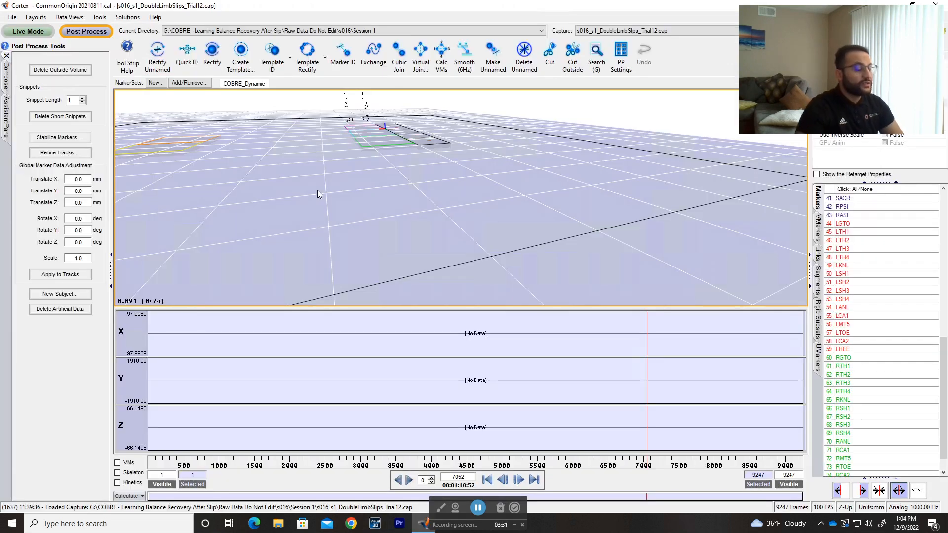
Switch to Cortex and examine the session's capture list and the 3D marker data of s016_s1_DoubleLimbSlips_Trial12.cap
{"action": "left_click", "coordinate": [657, 31]}
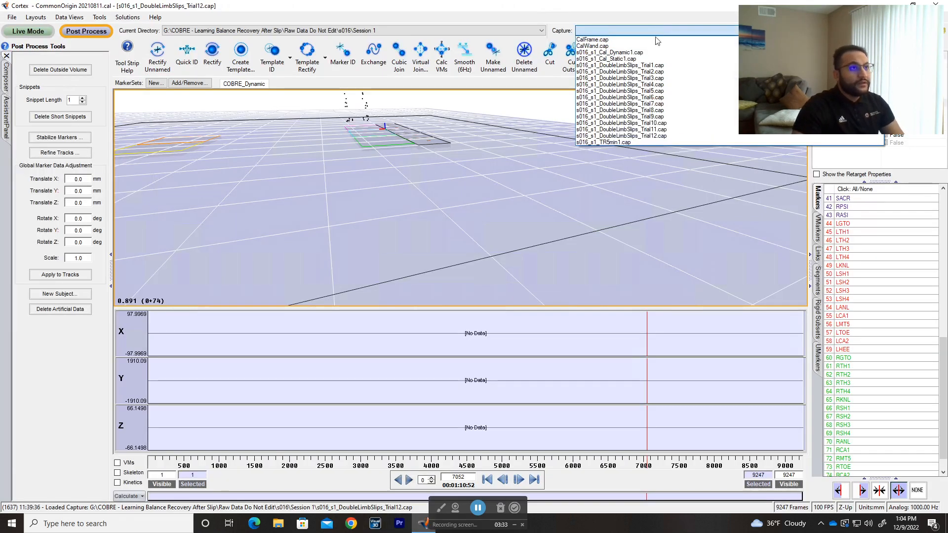
{"action": "left_click", "coordinate": [397, 191]}
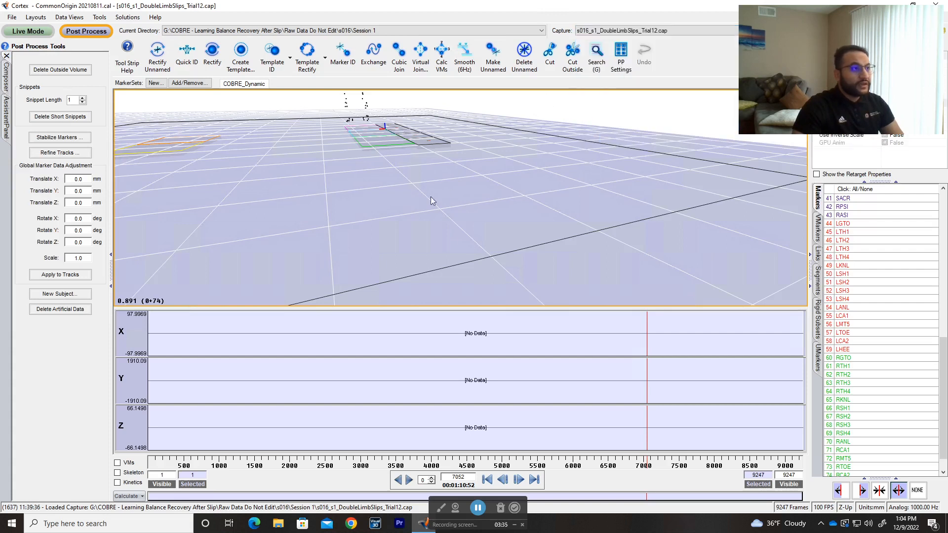
{"action": "right_click", "coordinate": [397, 191]}
{"action": "left_click", "coordinate": [323, 22]}
{"action": "left_click_drag", "start_coordinate": [385, 139], "coordinate": [464, 211]}
{"action": "scroll", "coordinate": [471, 230], "scroll_direction": "up", "scroll_amount": 5}
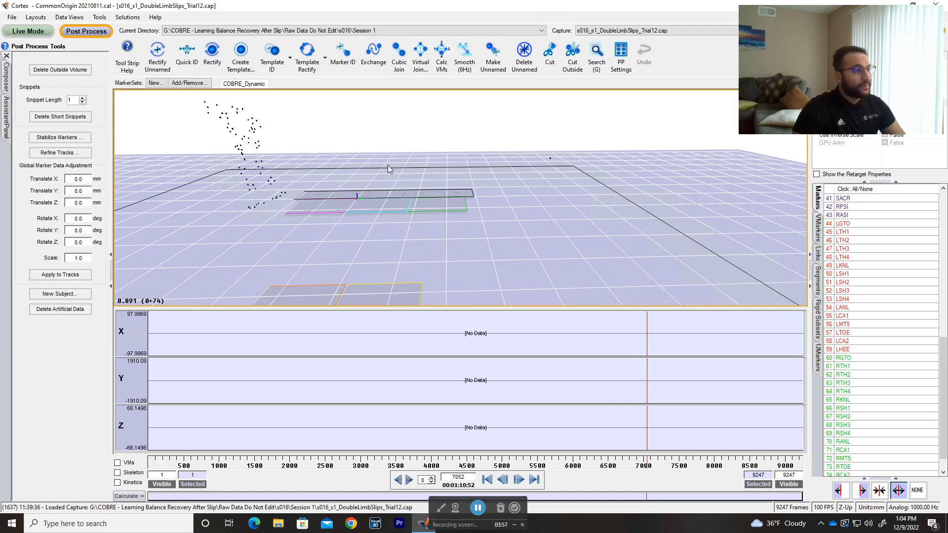
{"action": "mouse_move", "coordinate": [387, 169]}
{"action": "left_mouse_down"}
{"action": "mouse_move", "coordinate": [428, 162]}
{"action": "mouse_move", "coordinate": [417, 142]}
{"action": "mouse_move", "coordinate": [433, 151]}
{"action": "mouse_move", "coordinate": [423, 152]}
{"action": "mouse_move", "coordinate": [444, 144]}
{"action": "left_mouse_up"}
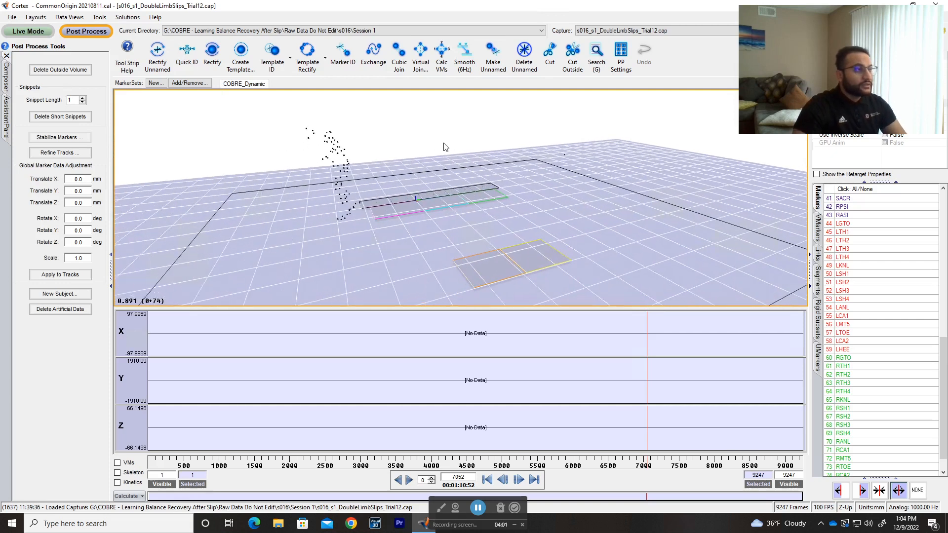
Look up the C3D file export command in Cortex without running it, and switch back to Visual3D
{"action": "left_click", "coordinate": [12, 17]}
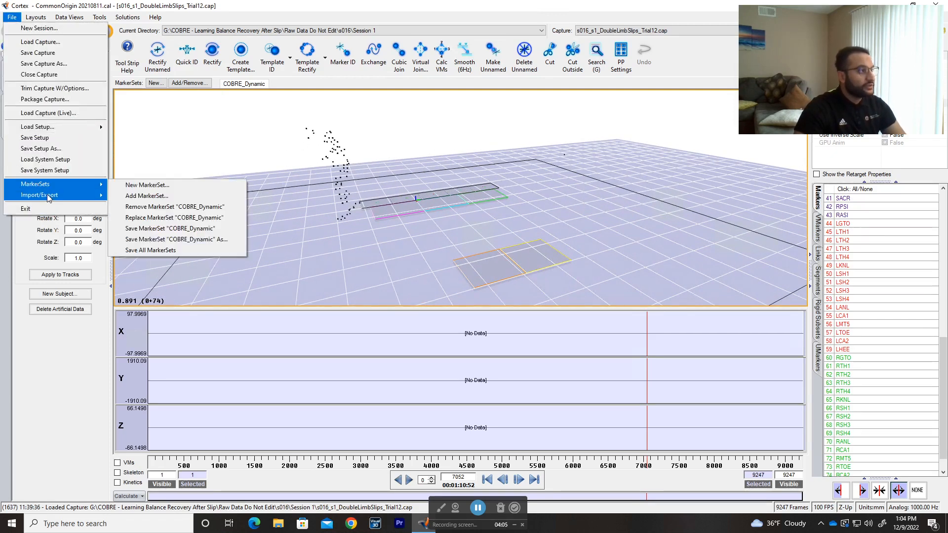
{"action": "mouse_move", "coordinate": [47, 196]}
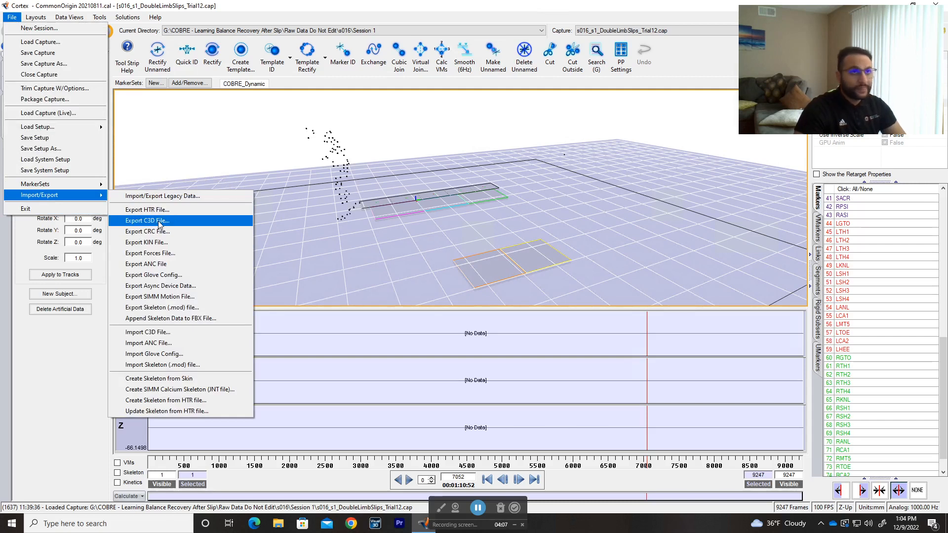
{"action": "left_click", "coordinate": [448, 214]}
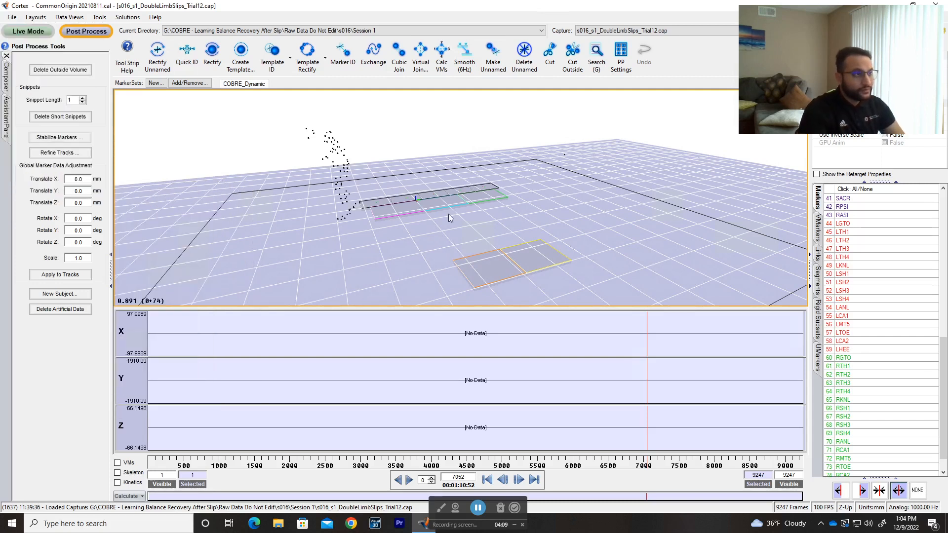
{"action": "key", "text": "alt+Tab"}
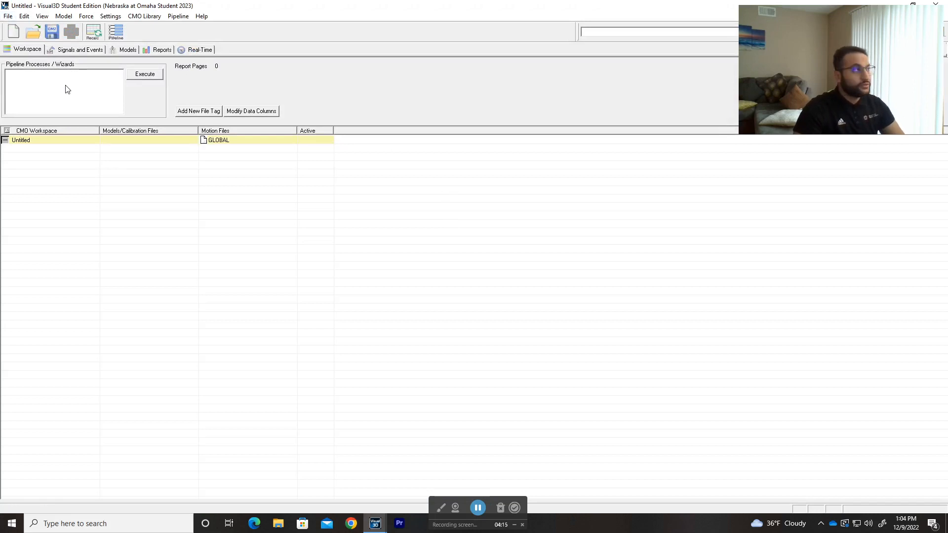
{"action": "left_click", "coordinate": [9, 16]}
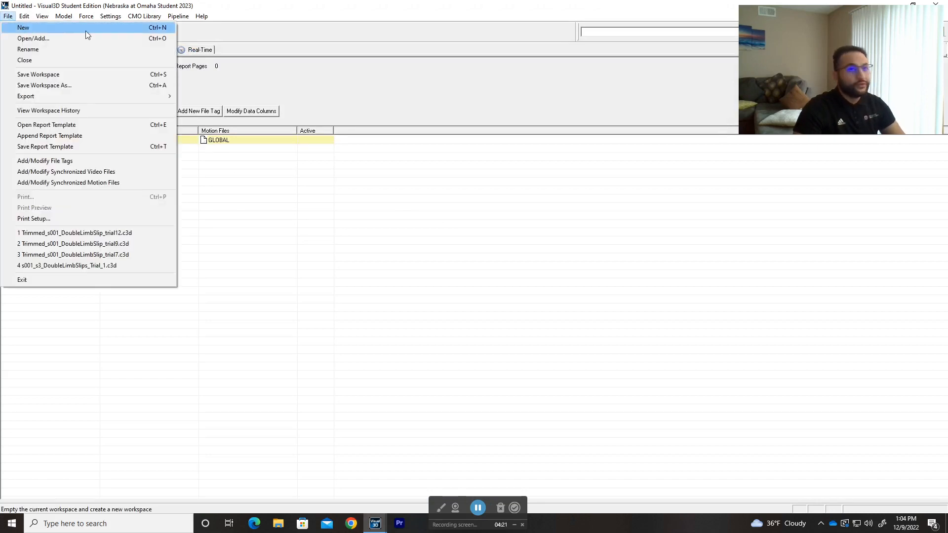
{"action": "left_click", "coordinate": [269, 50]}
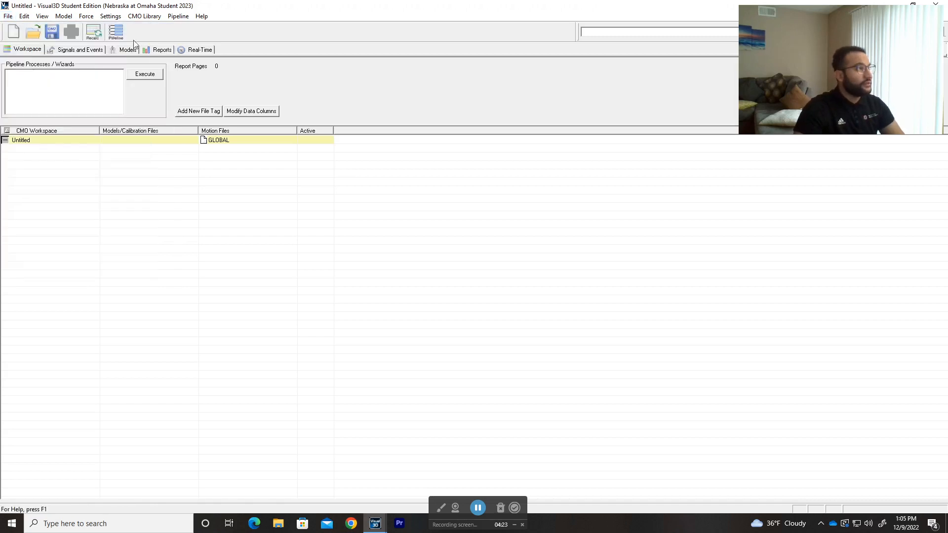
{"action": "left_click", "coordinate": [6, 16]}
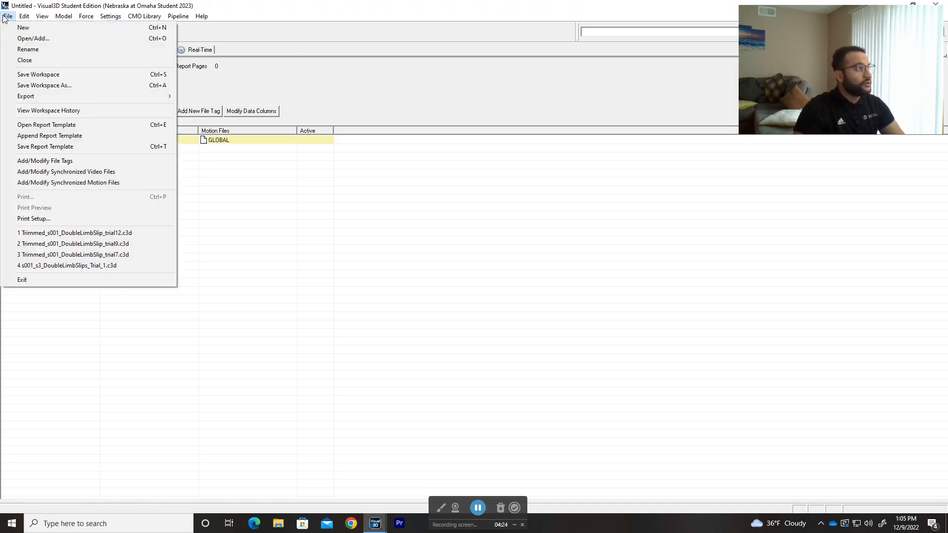
{"action": "left_click", "coordinate": [301, 37]}
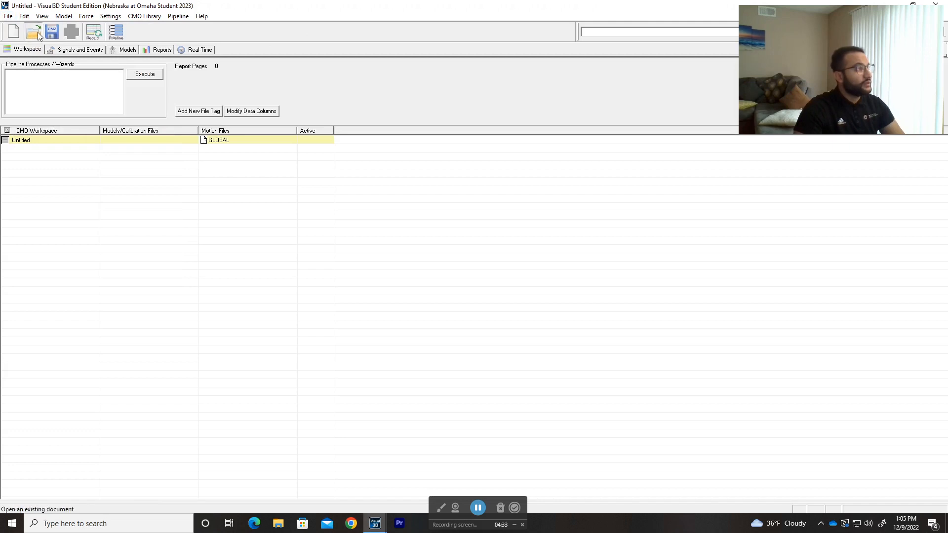
Start opening motion trials and browse to the Processed Collections folder of COBRE - Learning Balance Recovery After Slip
{"action": "left_click", "coordinate": [36, 32]}
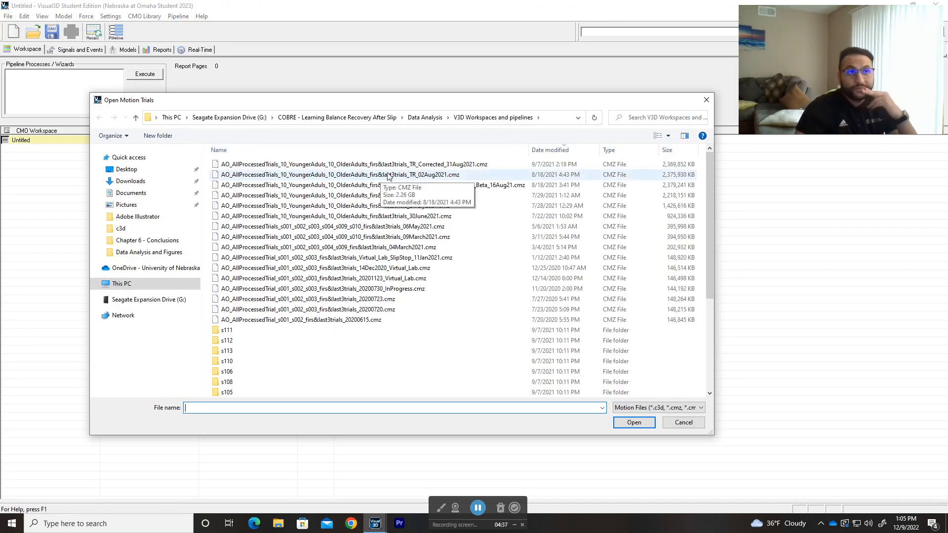
{"action": "left_click", "coordinate": [379, 117]}
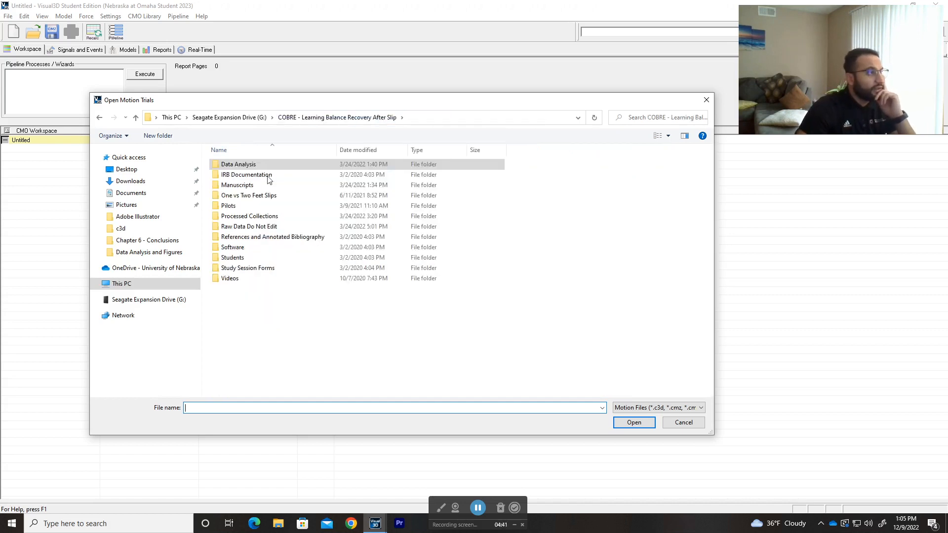
{"action": "double_click", "coordinate": [267, 219]}
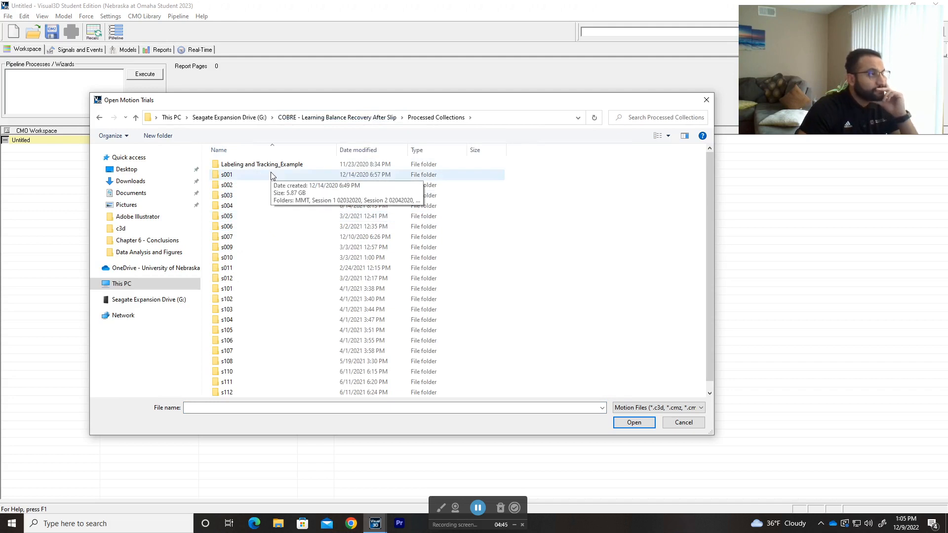
{"action": "double_click", "coordinate": [277, 263]}
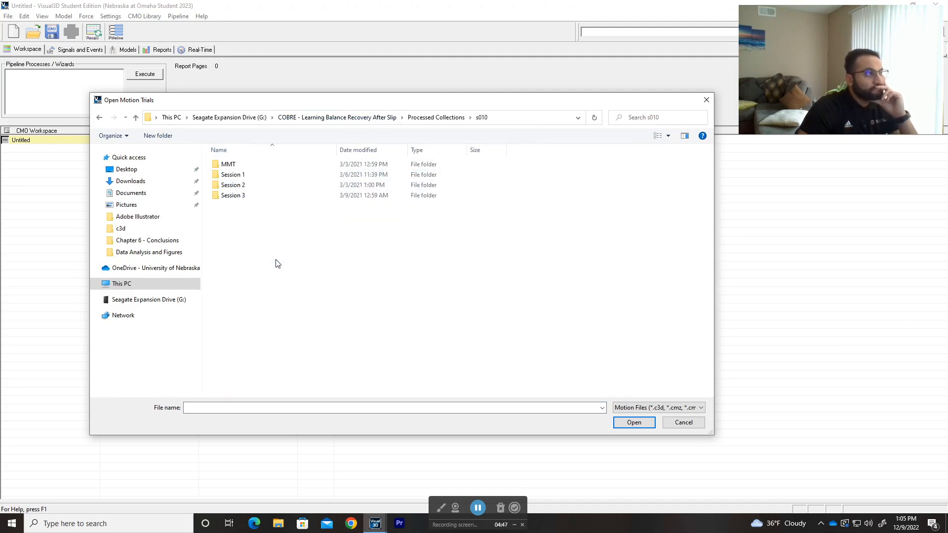
{"action": "double_click", "coordinate": [269, 177]}
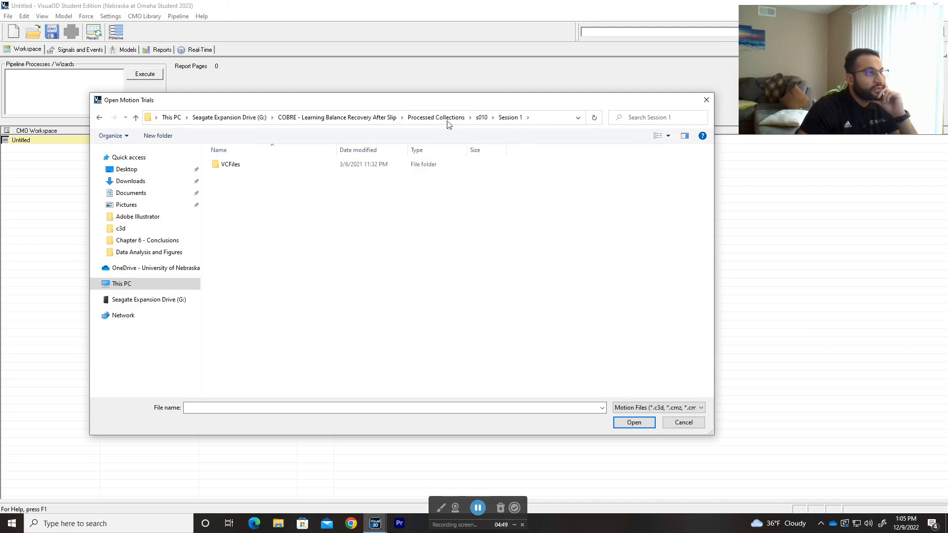
{"action": "left_click", "coordinate": [414, 118]}
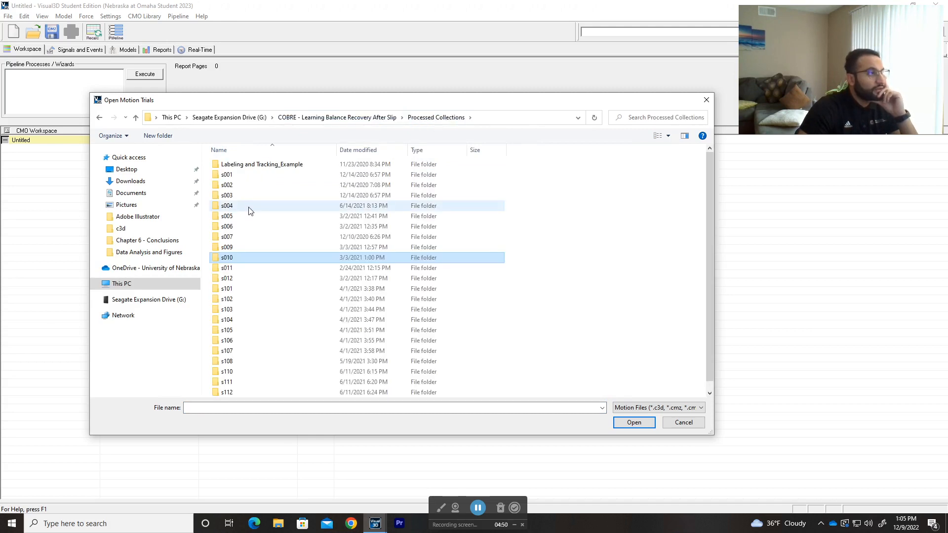
Load s001_s3_DoubleLimbSlips_Trial_1.c3d and trimmed trials 7, 9 and 12 from s001's Session 1 02032020 c3d folder, and widen the Motion Files column
{"action": "double_click", "coordinate": [249, 176]}
{"action": "double_click", "coordinate": [249, 176]}
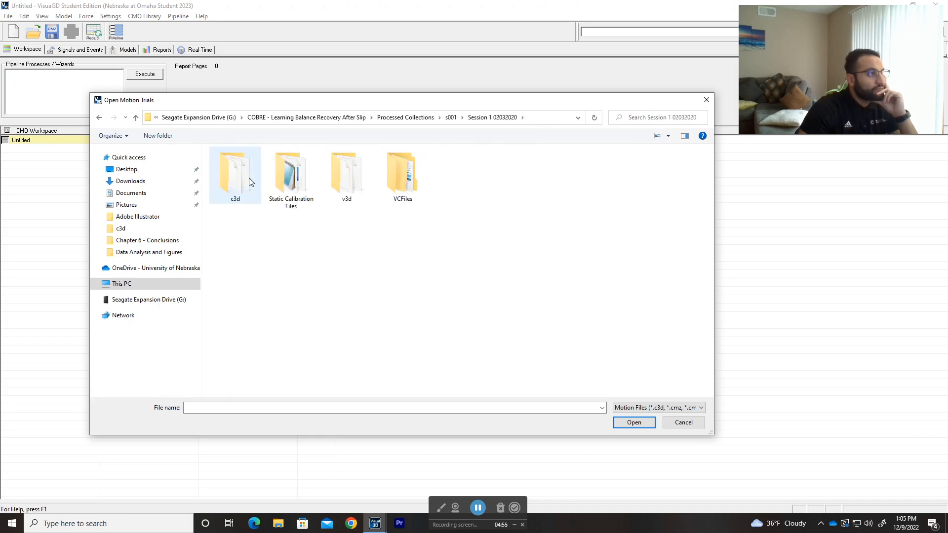
{"action": "double_click", "coordinate": [248, 179]}
{"action": "left_click_drag", "start_coordinate": [317, 242], "coordinate": [279, 176]}
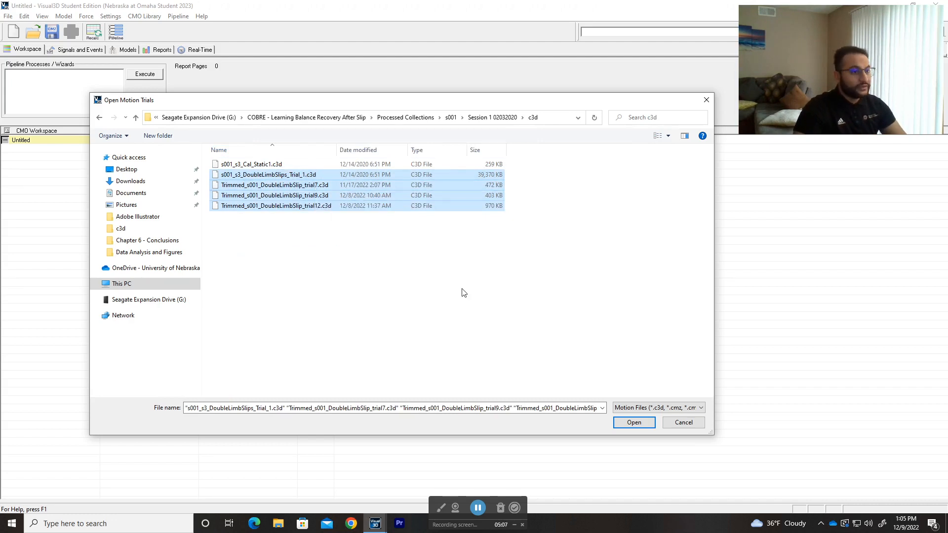
{"action": "left_click", "coordinate": [634, 423]}
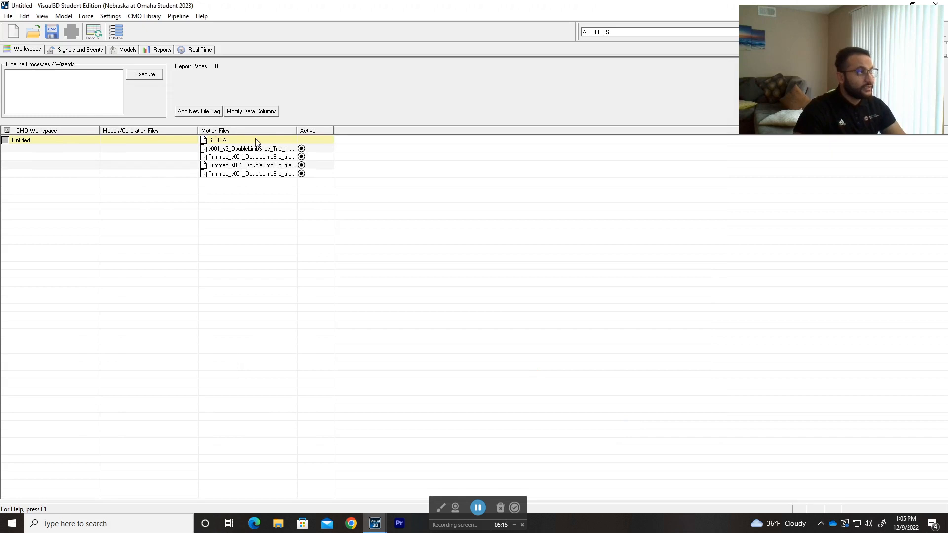
{"action": "left_click_drag", "start_coordinate": [296, 130], "coordinate": [497, 130]}
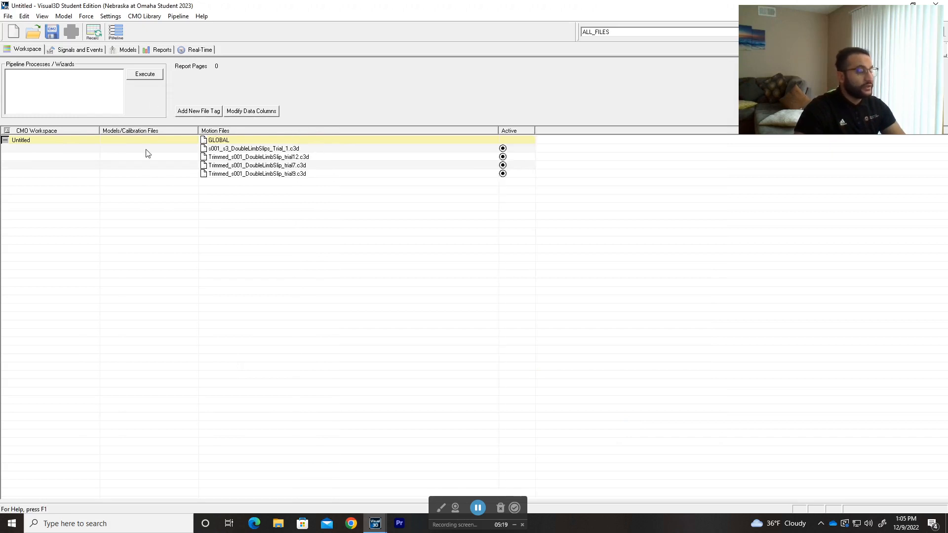
View s001_s3_DoubleLimbSlips_Trial_1.c3d in Signals and Events with an enlarged 3D view, and advance the trial to frame 1370
{"action": "double_click", "coordinate": [248, 148]}
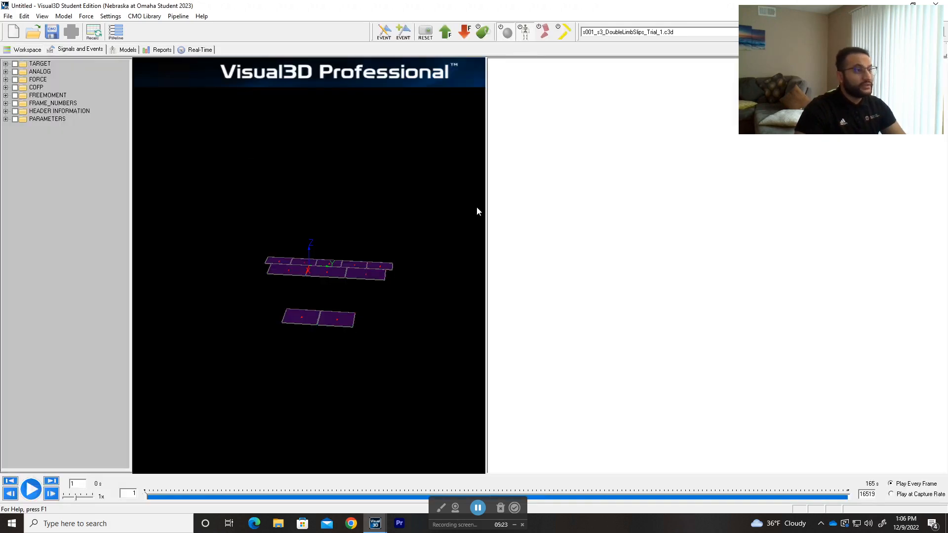
{"action": "left_click_drag", "start_coordinate": [487, 207], "coordinate": [634, 207]}
{"action": "left_click_drag", "start_coordinate": [498, 317], "coordinate": [494, 209]}
{"action": "scroll", "coordinate": [494, 209], "scroll_direction": "up", "scroll_amount": 4}
{"action": "right_click_drag", "start_coordinate": [490, 203], "coordinate": [482, 218]}
{"action": "left_click", "coordinate": [475, 271]}
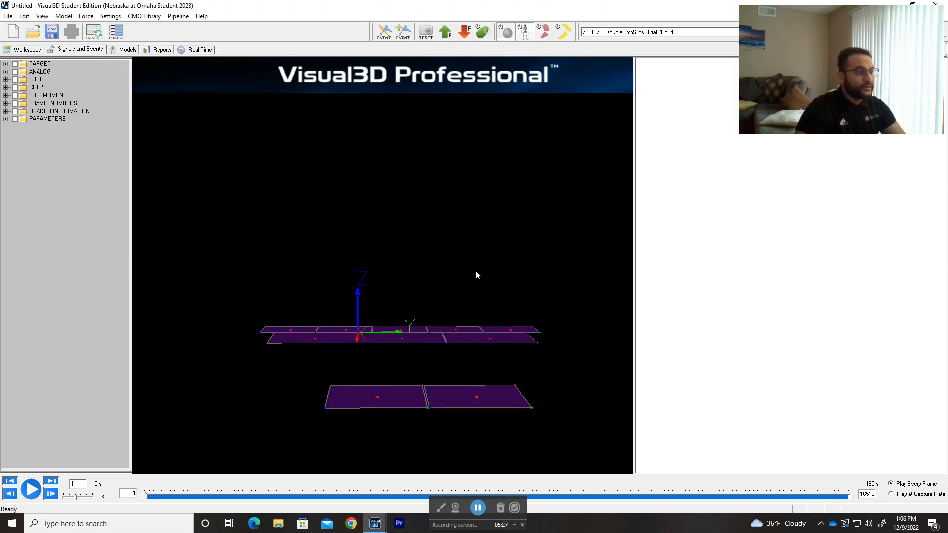
{"action": "scroll", "coordinate": [472, 272], "scroll_direction": "down", "scroll_amount": 3}
{"action": "mouse_move", "coordinate": [173, 501]}
{"action": "left_mouse_down"}
{"action": "mouse_move", "coordinate": [362, 499]}
{"action": "mouse_move", "coordinate": [184, 500]}
{"action": "mouse_move", "coordinate": [204, 497]}
{"action": "left_mouse_up"}
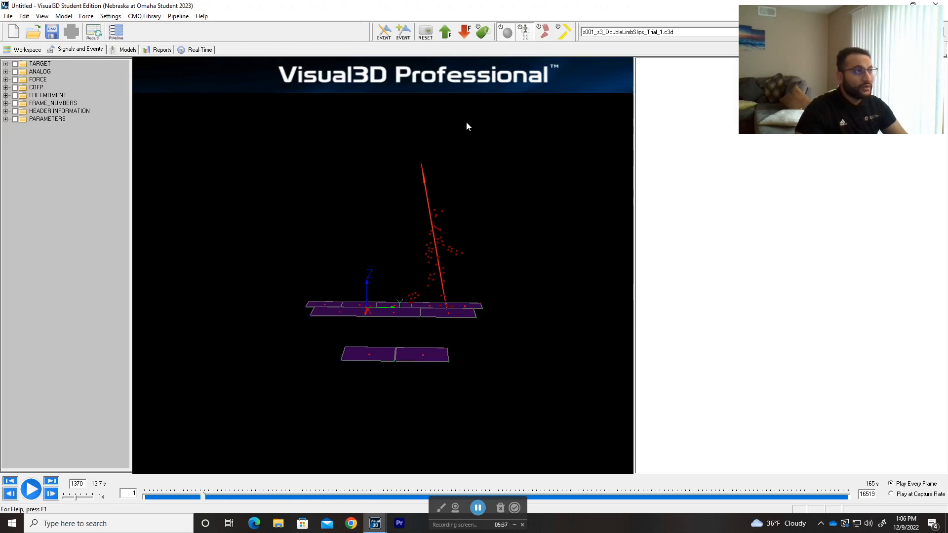
Create a hybrid model from a C3D file, using s001_s3_Cal_Static1.c3d as the static calibration file
{"action": "left_click", "coordinate": [126, 49]}
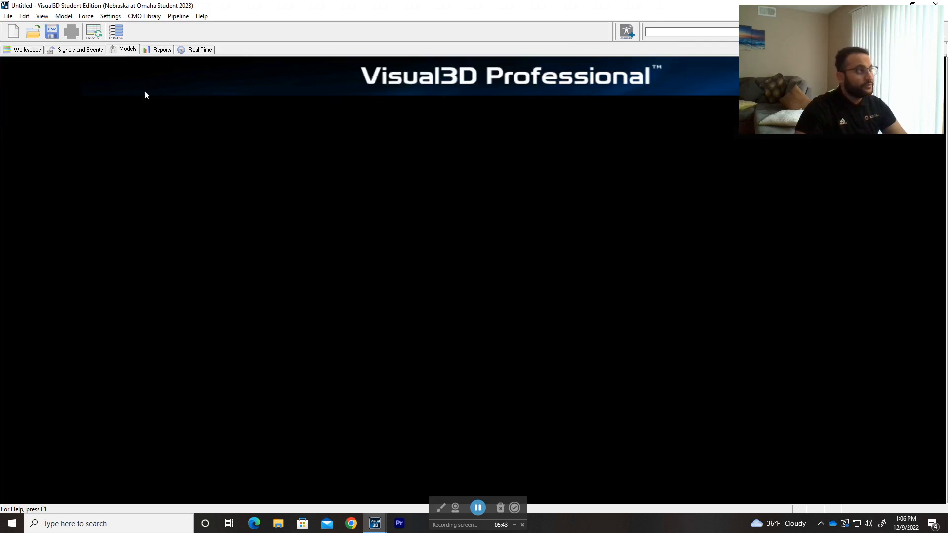
{"action": "left_click", "coordinate": [63, 16]}
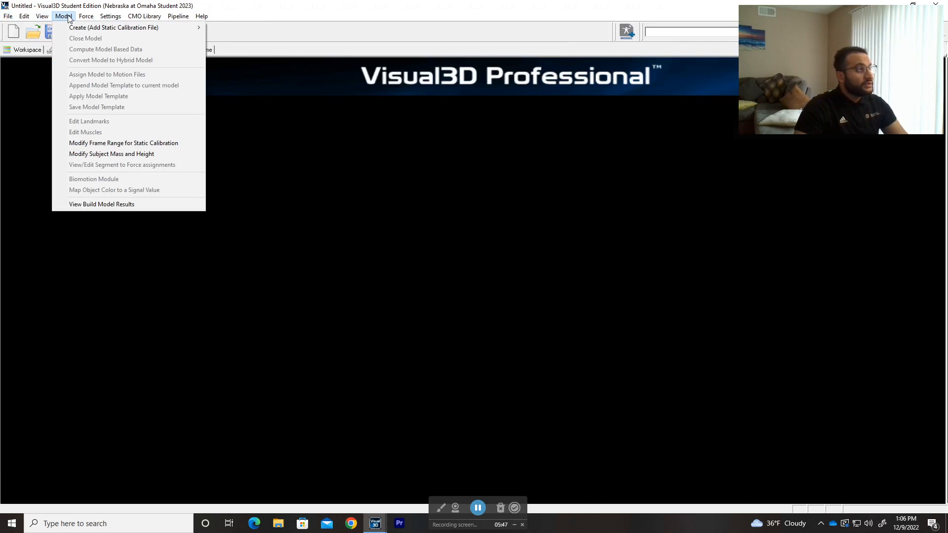
{"action": "mouse_move", "coordinate": [74, 29]}
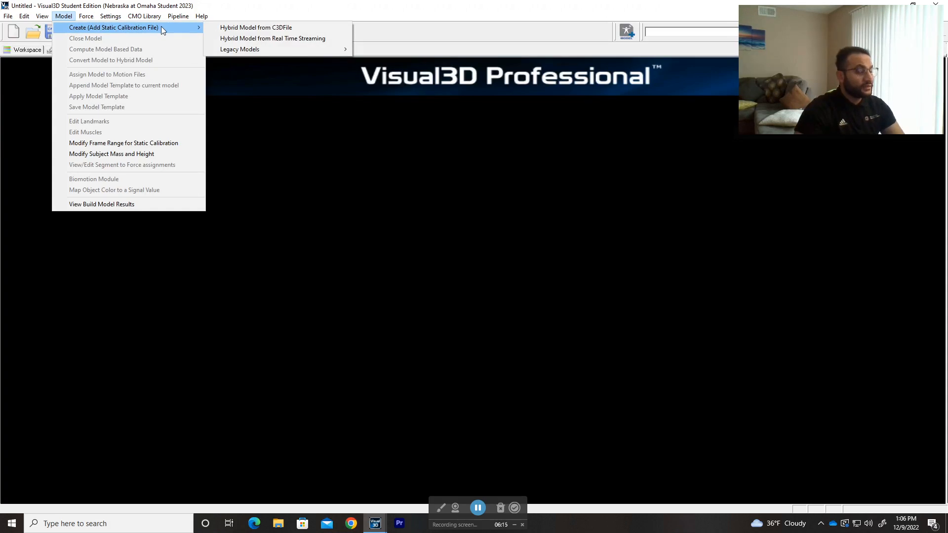
{"action": "left_click", "coordinate": [309, 29]}
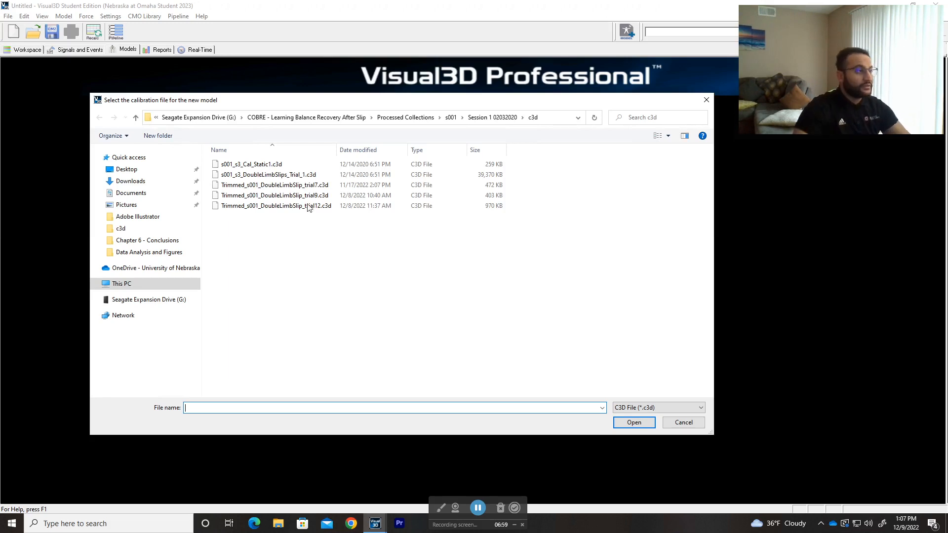
{"action": "double_click", "coordinate": [270, 166]}
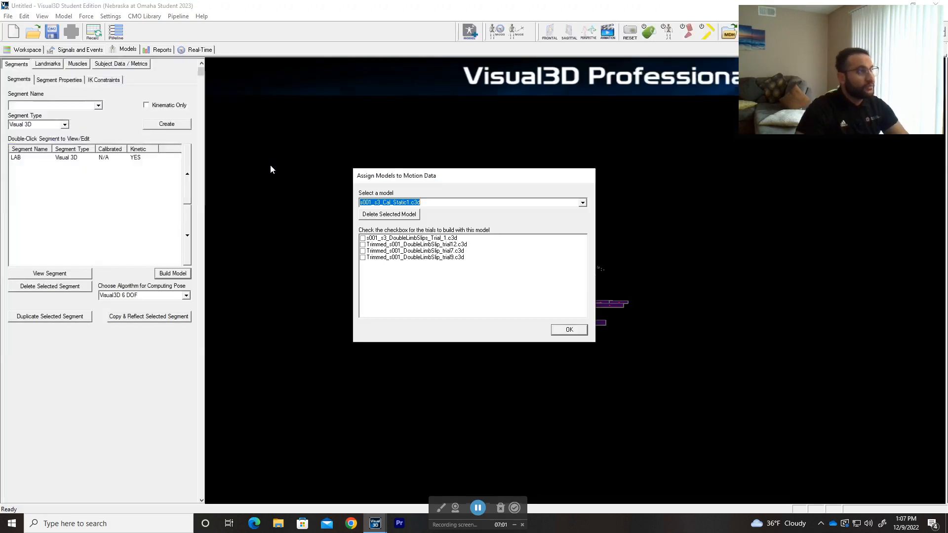
Assign the s001_s3_Cal_Static1.c3d model to all four loaded double-limb slip trials
{"action": "left_click", "coordinate": [363, 238]}
{"action": "left_click", "coordinate": [362, 244]}
{"action": "left_click", "coordinate": [362, 251]}
{"action": "left_click", "coordinate": [362, 257]}
{"action": "left_click", "coordinate": [569, 329]}
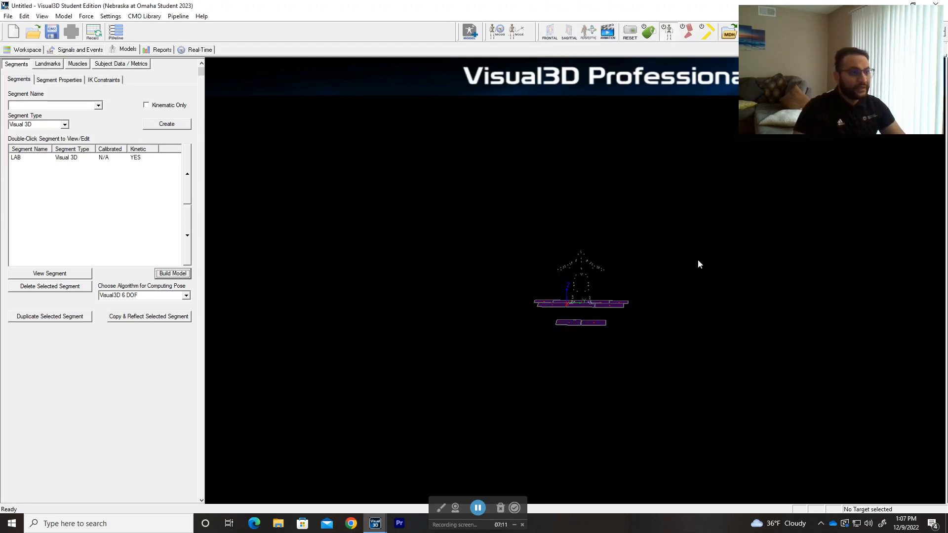
Examine the static calibration markers and the model's landmark, muscle, subject data, segment property and IK constraint settings, and return to the segment list
{"action": "scroll", "coordinate": [691, 188], "scroll_direction": "up", "scroll_amount": 5}
{"action": "scroll", "coordinate": [745, 241], "scroll_direction": "down", "scroll_amount": 1}
{"action": "left_click_drag", "start_coordinate": [745, 241], "coordinate": [727, 259]}
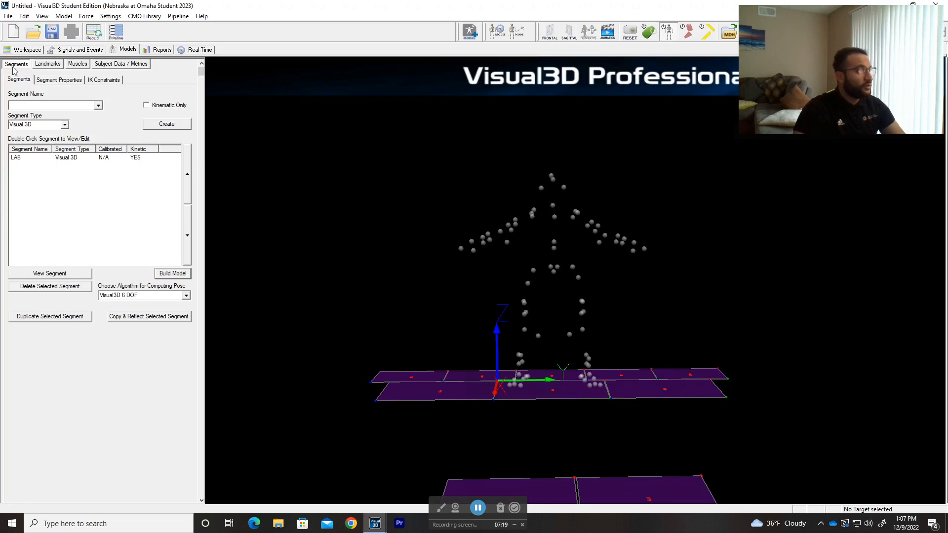
{"action": "left_click", "coordinate": [47, 66]}
{"action": "left_click", "coordinate": [75, 67]}
{"action": "left_click", "coordinate": [117, 67]}
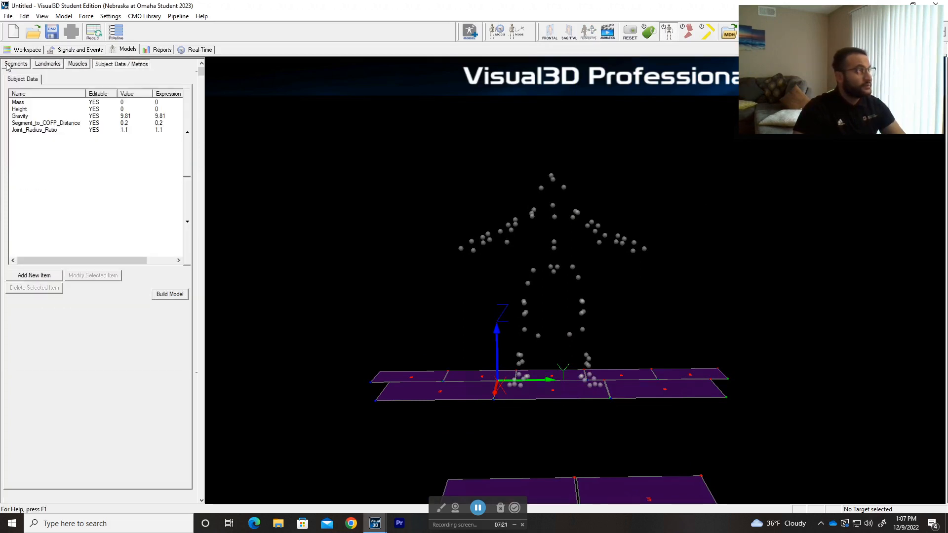
{"action": "left_click", "coordinate": [9, 67]}
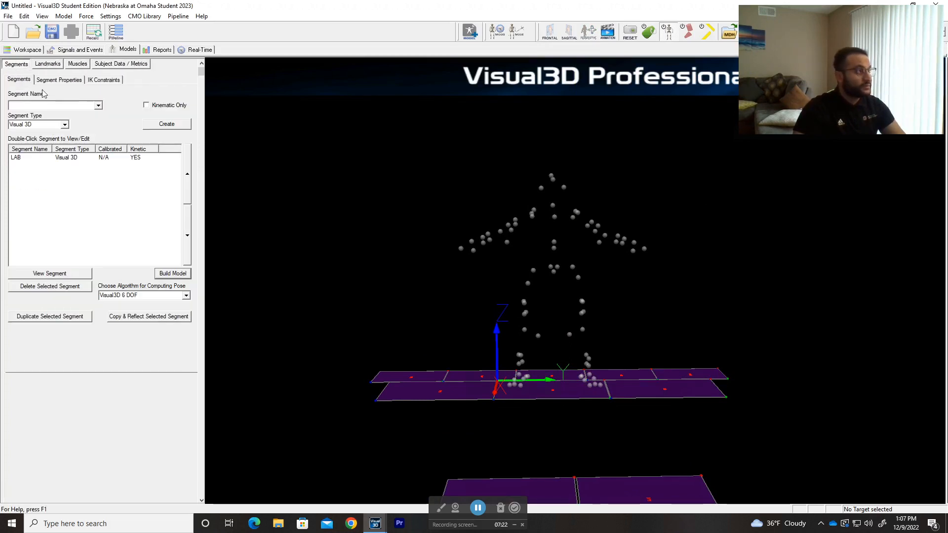
{"action": "left_click", "coordinate": [75, 81]}
{"action": "left_click", "coordinate": [103, 80]}
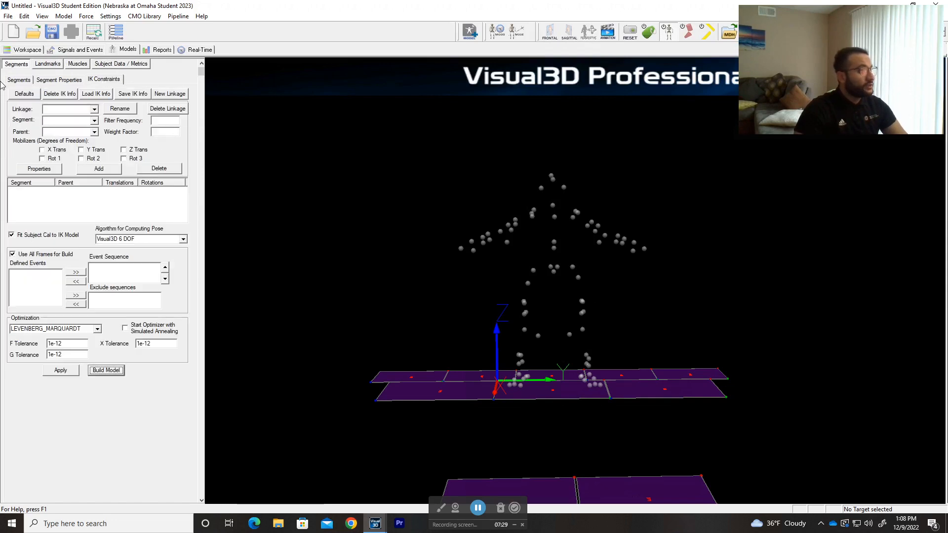
{"action": "left_click", "coordinate": [12, 80]}
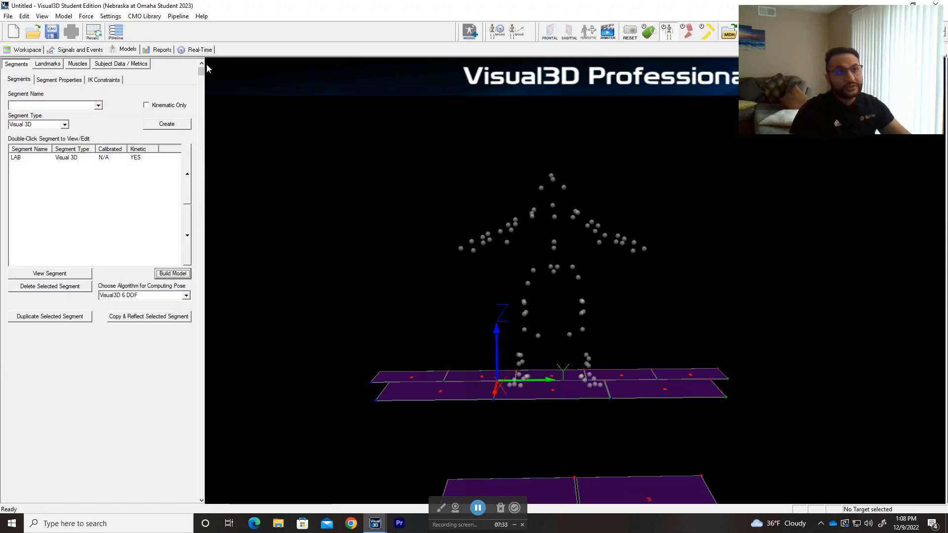
Apply the model template COBRE_FullBody_Model_11_20_2020+VirtualFeetProjonFloor+VirtualLab_CORRECTED.mdh to the static model
{"action": "left_click", "coordinate": [71, 16]}
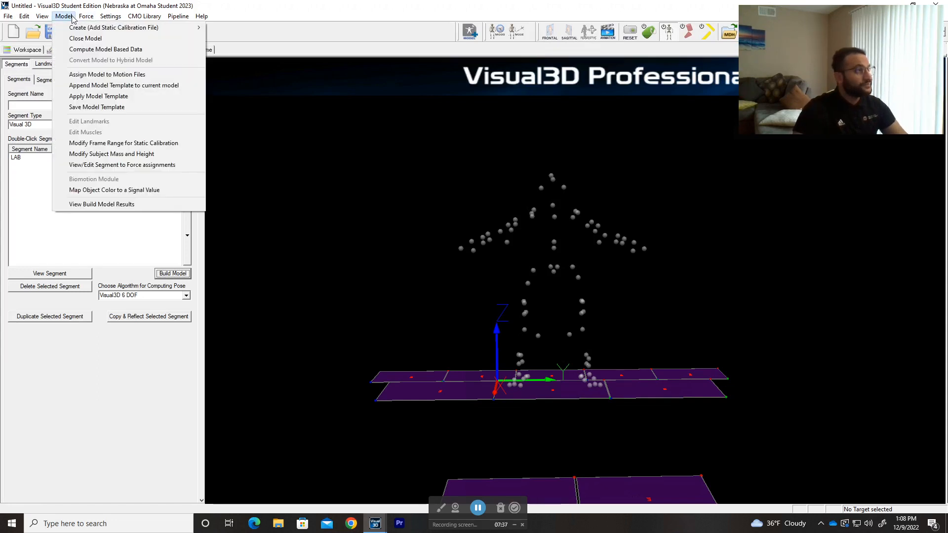
{"action": "left_click", "coordinate": [98, 97]}
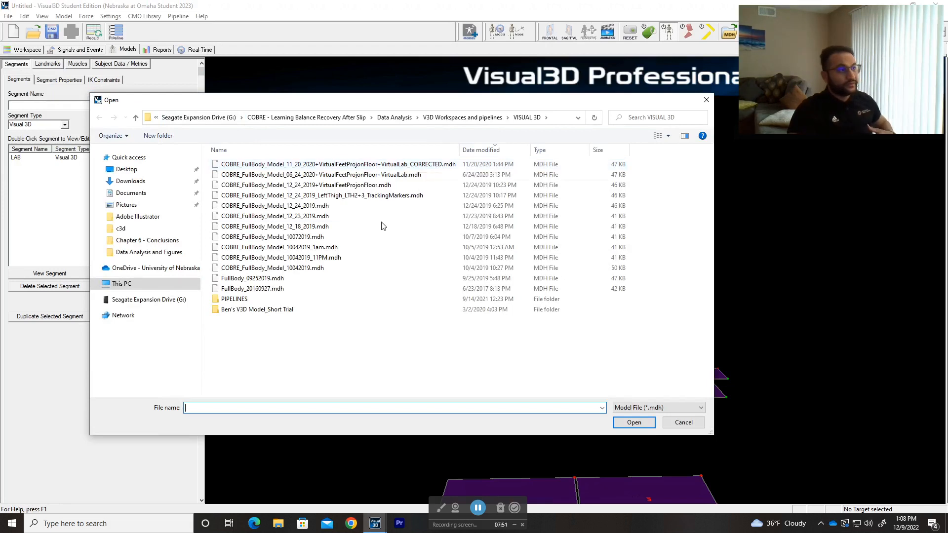
{"action": "double_click", "coordinate": [370, 166]}
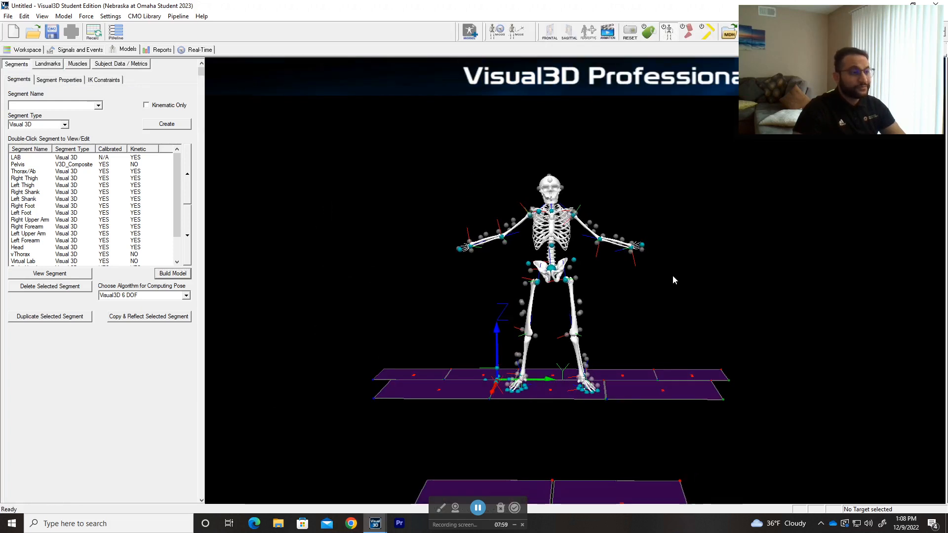
Examine the skeleton on s001_s3_DoubleLimbSlips_Trial_1.c3d from several angles in Signals and Events
{"action": "left_click", "coordinate": [73, 54]}
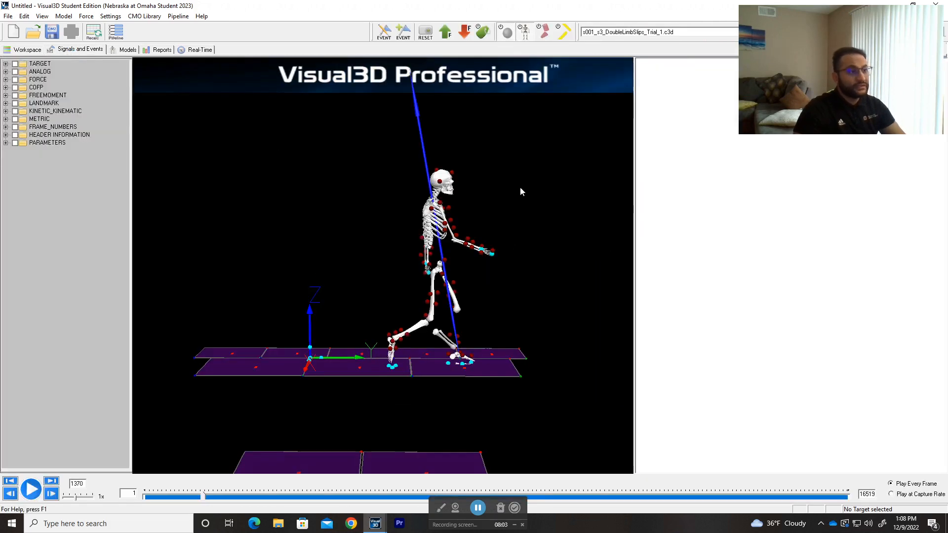
{"action": "left_click_drag", "start_coordinate": [554, 243], "coordinate": [505, 244]}
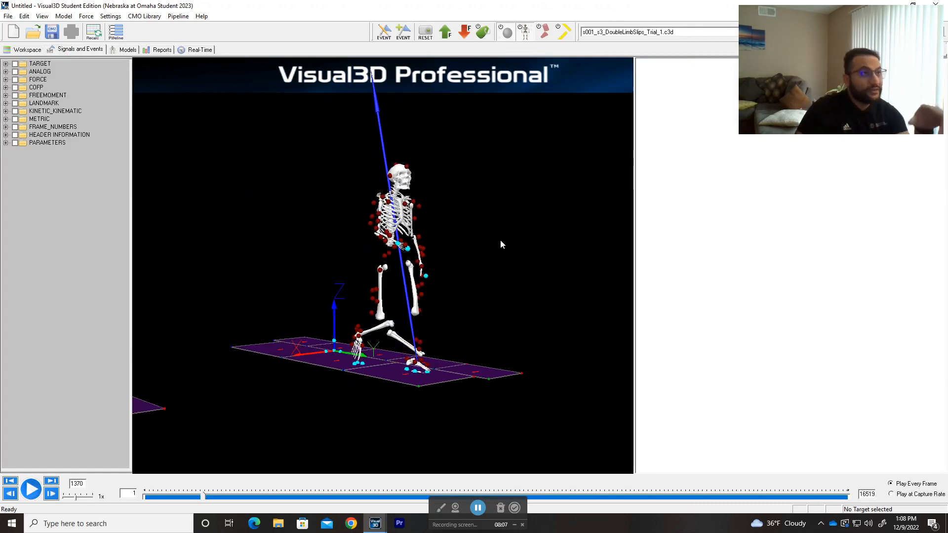
{"action": "left_click_drag", "start_coordinate": [326, 291], "coordinate": [303, 292]}
Display Trimmed_s001_DoubleLimbSlip_trial12.c3d and advance it to frame 6 to check the skeleton
{"action": "left_click", "coordinate": [640, 32]}
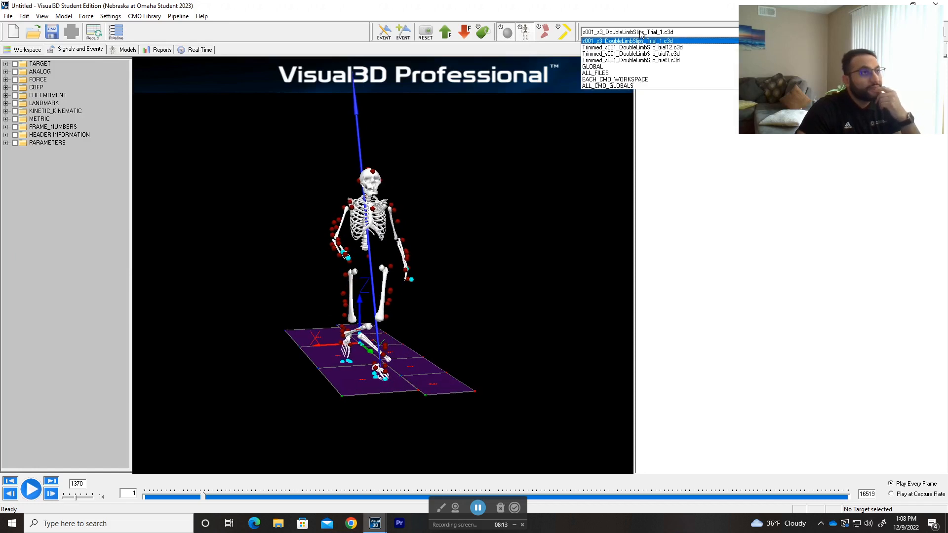
{"action": "left_click", "coordinate": [636, 47]}
{"action": "mouse_move", "coordinate": [275, 302]}
{"action": "left_mouse_down"}
{"action": "mouse_move", "coordinate": [223, 309]}
{"action": "mouse_move", "coordinate": [283, 317]}
{"action": "left_mouse_up"}
{"action": "mouse_move", "coordinate": [145, 495]}
{"action": "left_mouse_down"}
{"action": "mouse_move", "coordinate": [449, 496]}
{"action": "mouse_move", "coordinate": [302, 488]}
{"action": "mouse_move", "coordinate": [147, 496]}
{"action": "left_mouse_up"}
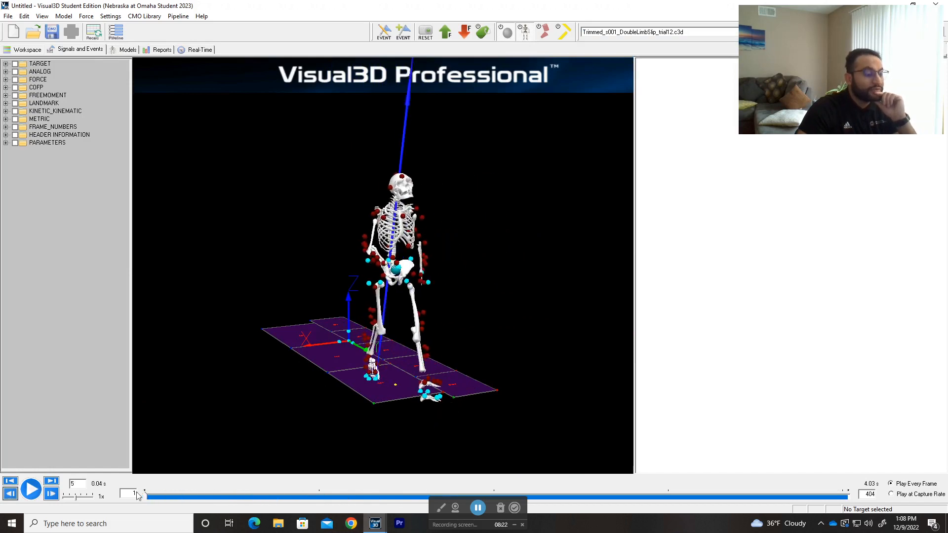
Display Trimmed_s001_DoubleLimbSlip_trial7.c3d and step through its motion to frame 17
{"action": "left_click", "coordinate": [665, 32]}
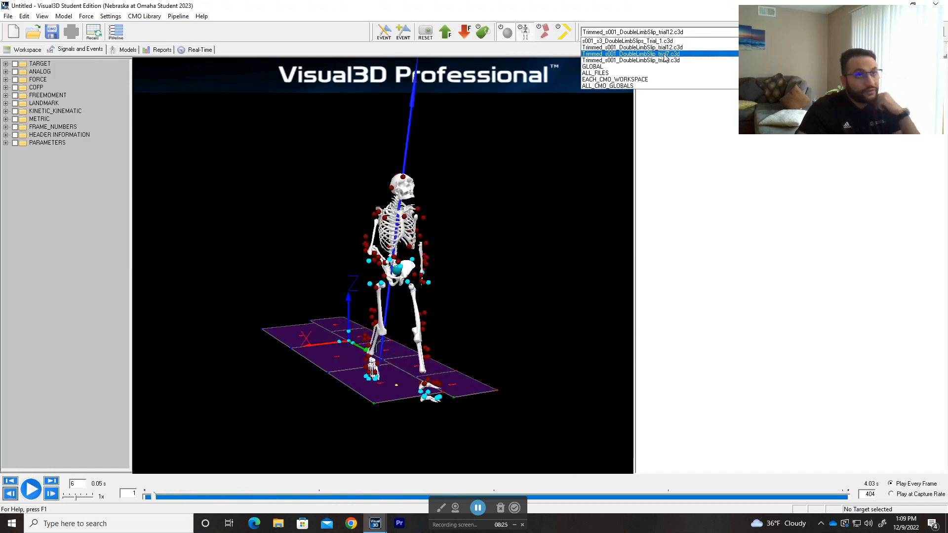
{"action": "left_click", "coordinate": [663, 54]}
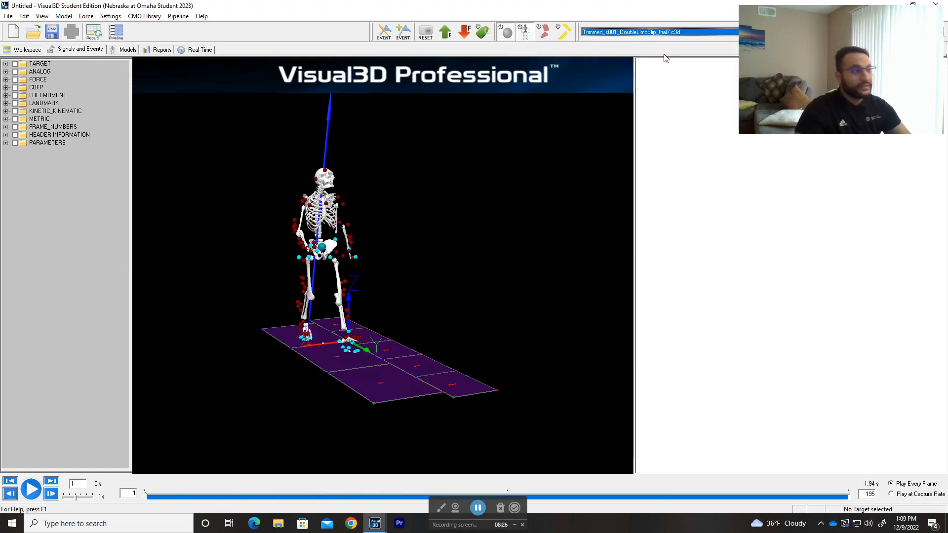
{"action": "left_click", "coordinate": [166, 494]}
{"action": "left_click_drag", "start_coordinate": [286, 494], "coordinate": [202, 494]}
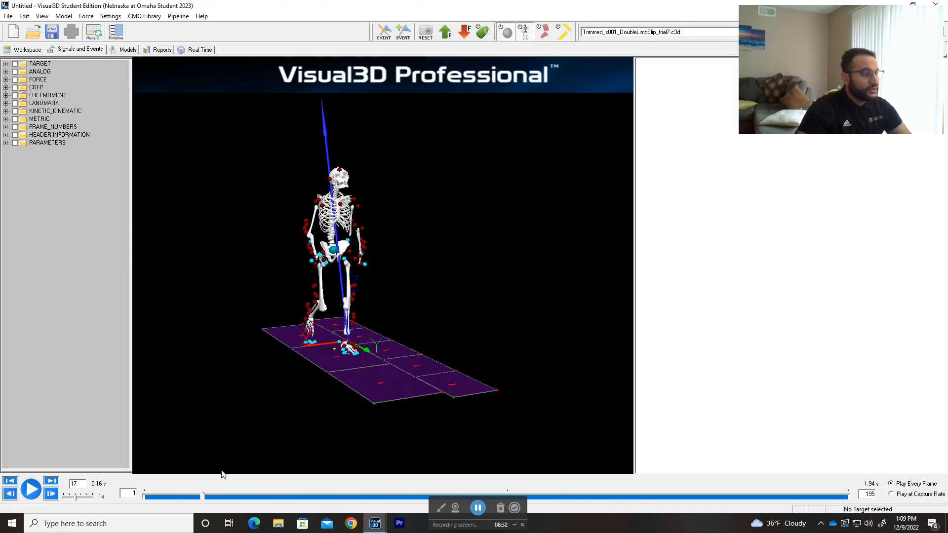
Check Trimmed_s001_DoubleLimbSlip_trial9.c3d at frame 21, and return to Trimmed_s001_DoubleLimbSlip_trial12.c3d
{"action": "left_click", "coordinate": [651, 32]}
{"action": "left_click", "coordinate": [647, 59]}
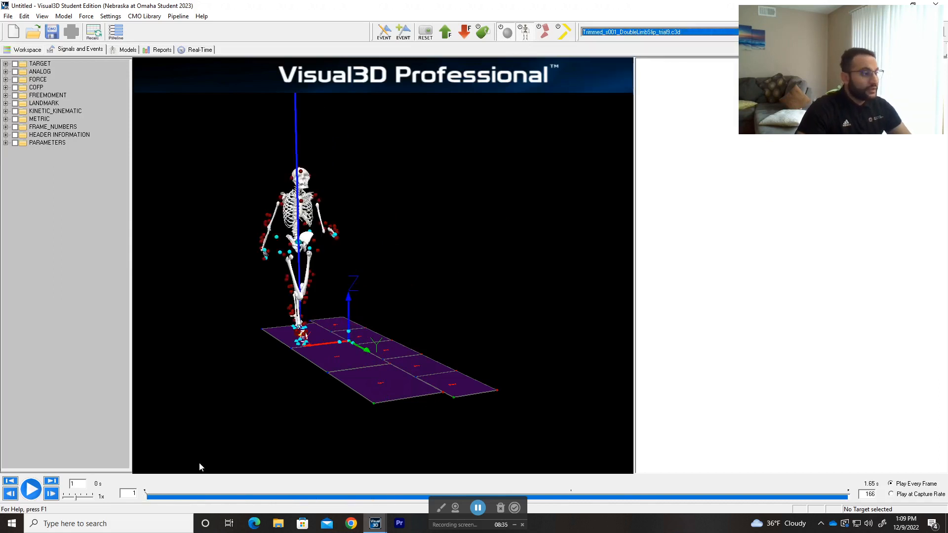
{"action": "left_click_drag", "start_coordinate": [183, 498], "coordinate": [221, 496]}
{"action": "left_click", "coordinate": [643, 33]}
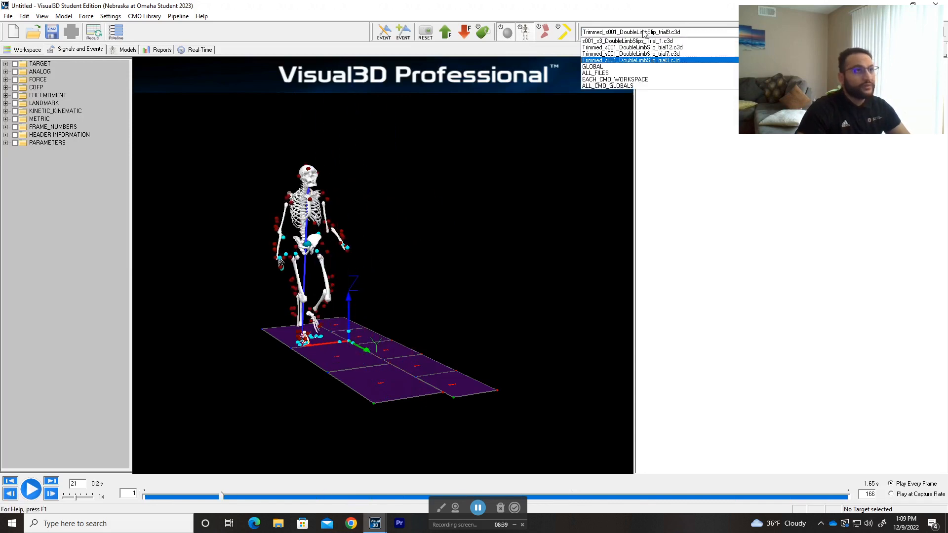
{"action": "left_click", "coordinate": [645, 47]}
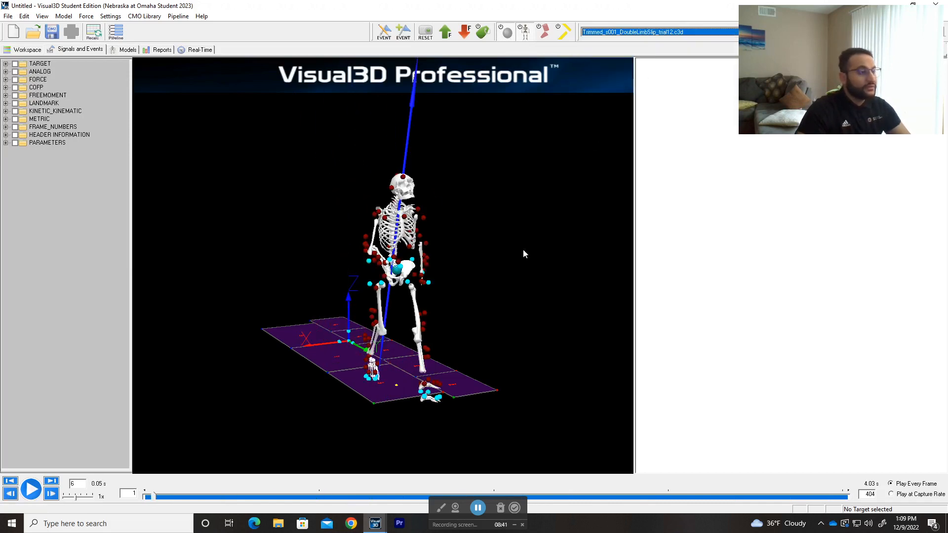
Display s001_s3_DoubleLimbSlips_Trial_1.c3d again and inspect the markers around the skeleton's knees from the front
{"action": "left_click", "coordinate": [662, 33]}
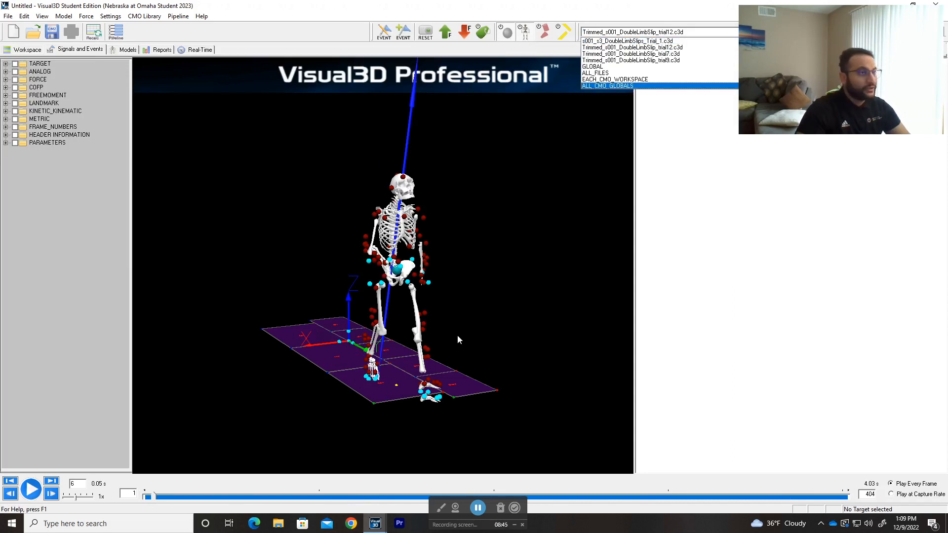
{"action": "left_click", "coordinate": [662, 42]}
{"action": "mouse_move", "coordinate": [455, 372]}
{"action": "left_mouse_down"}
{"action": "mouse_move", "coordinate": [418, 362]}
{"action": "mouse_move", "coordinate": [467, 364]}
{"action": "left_mouse_up"}
{"action": "scroll", "coordinate": [462, 319], "scroll_direction": "up", "scroll_amount": 5}
{"action": "left_click_drag", "start_coordinate": [464, 328], "coordinate": [445, 332]}
{"action": "mouse_move", "coordinate": [422, 319]}
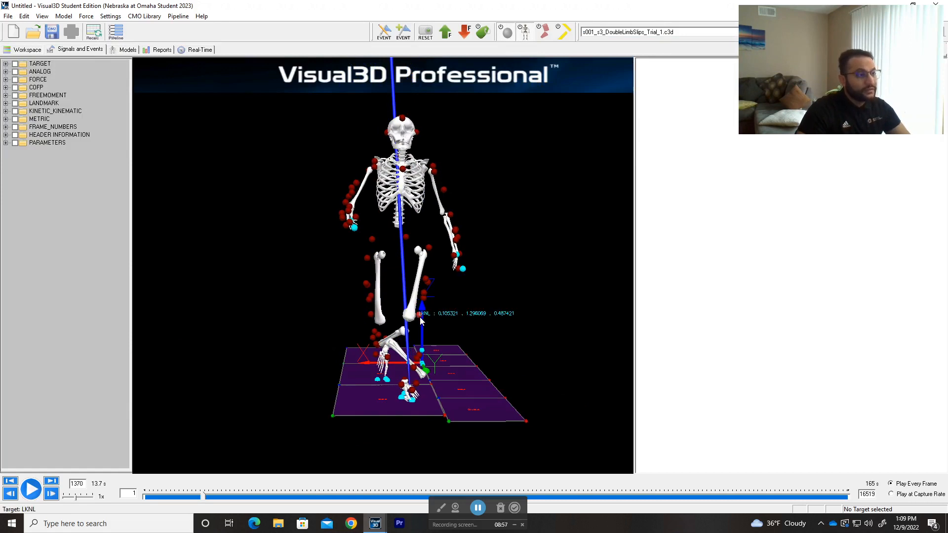
{"action": "mouse_move", "coordinate": [369, 316]}
Inspect the shank markers and the Left Shank segment of the skeleton from other angles
{"action": "left_click_drag", "start_coordinate": [320, 336], "coordinate": [286, 299]}
{"action": "mouse_move", "coordinate": [428, 384]}
{"action": "left_mouse_down"}
{"action": "mouse_move", "coordinate": [442, 374]}
{"action": "mouse_move", "coordinate": [364, 389]}
{"action": "mouse_move", "coordinate": [517, 404]}
{"action": "mouse_move", "coordinate": [518, 383]}
{"action": "mouse_move", "coordinate": [484, 393]}
{"action": "mouse_move", "coordinate": [376, 390]}
{"action": "mouse_move", "coordinate": [439, 392]}
{"action": "mouse_move", "coordinate": [436, 381]}
{"action": "left_mouse_up"}
{"action": "mouse_move", "coordinate": [422, 383]}
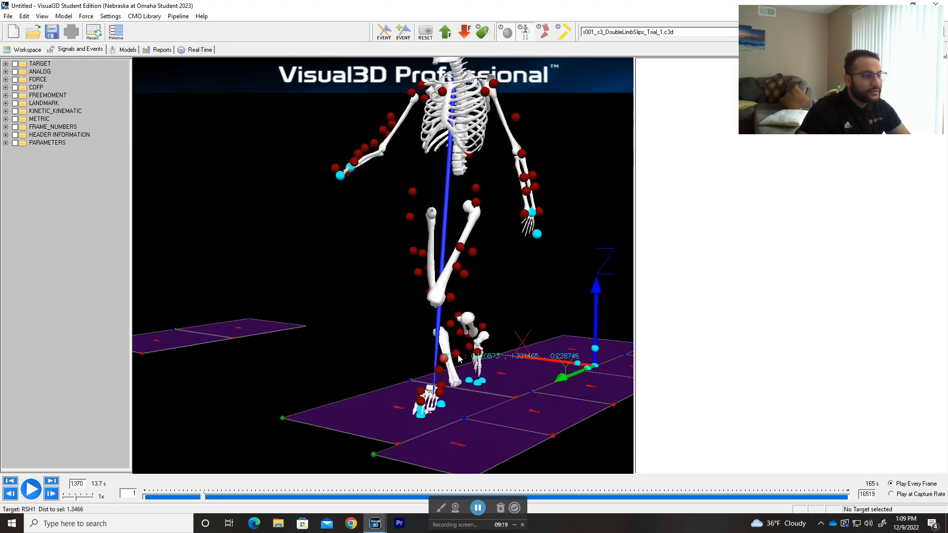
{"action": "left_click_drag", "start_coordinate": [365, 367], "coordinate": [452, 368]}
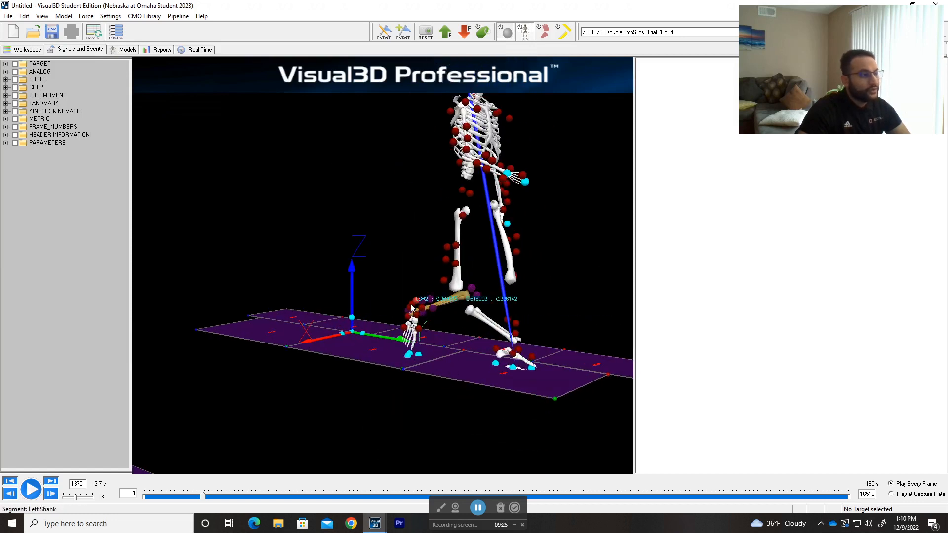
Compare the skeleton's lower legs with their markers from the front and from oblique angles at the current frame
{"action": "left_click_drag", "start_coordinate": [462, 328], "coordinate": [532, 333]}
{"action": "right_click", "coordinate": [532, 333]}
{"action": "left_click", "coordinate": [532, 335]}
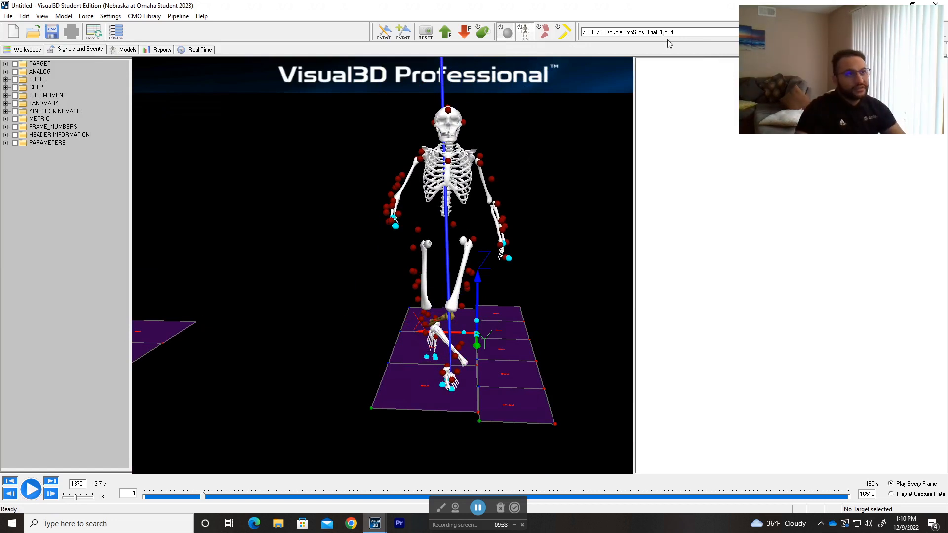
{"action": "left_click_drag", "start_coordinate": [503, 285], "coordinate": [408, 313]}
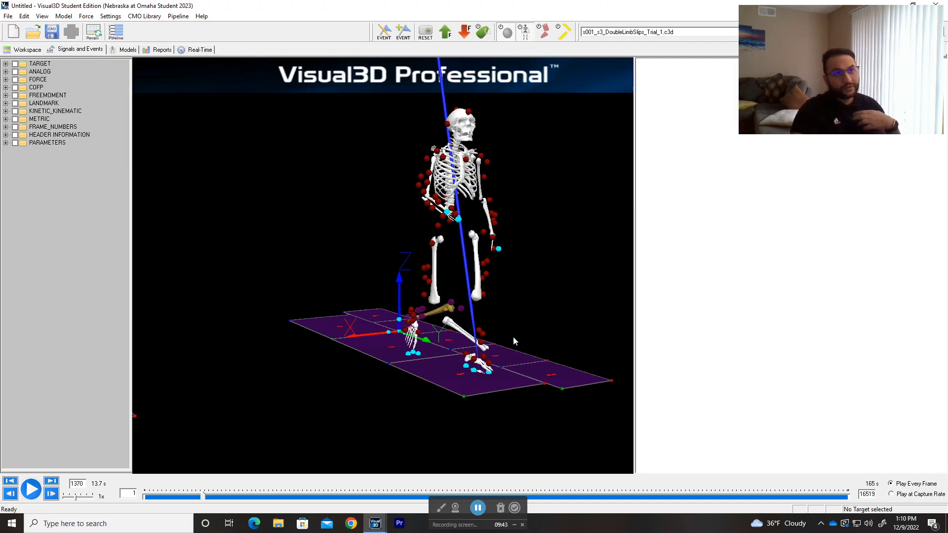
{"action": "left_click_drag", "start_coordinate": [514, 336], "coordinate": [419, 315]}
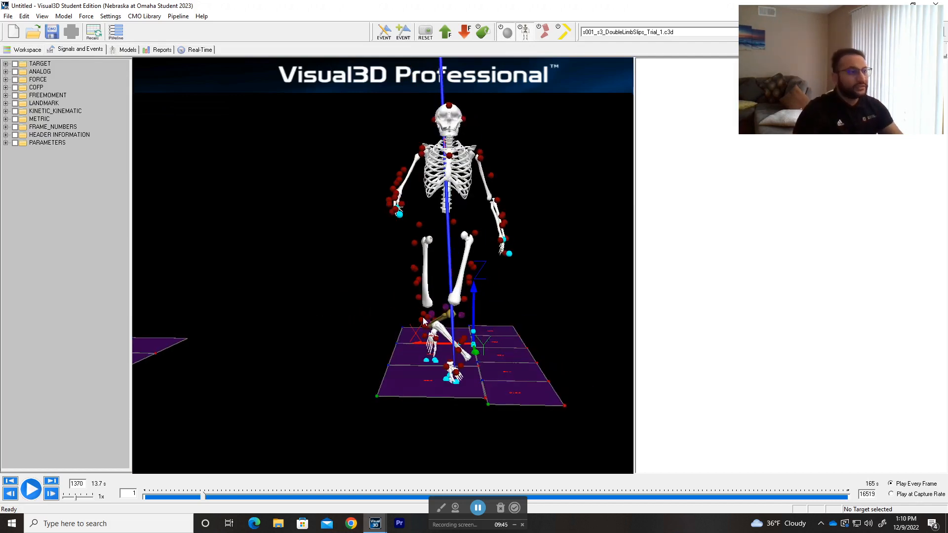
Identify the RASI marker and inspect the pelvis region of the skeleton from an oblique front angle
{"action": "mouse_move", "coordinate": [463, 231]}
{"action": "mouse_move", "coordinate": [431, 224]}
{"action": "left_click_drag", "start_coordinate": [419, 222], "coordinate": [420, 222]}
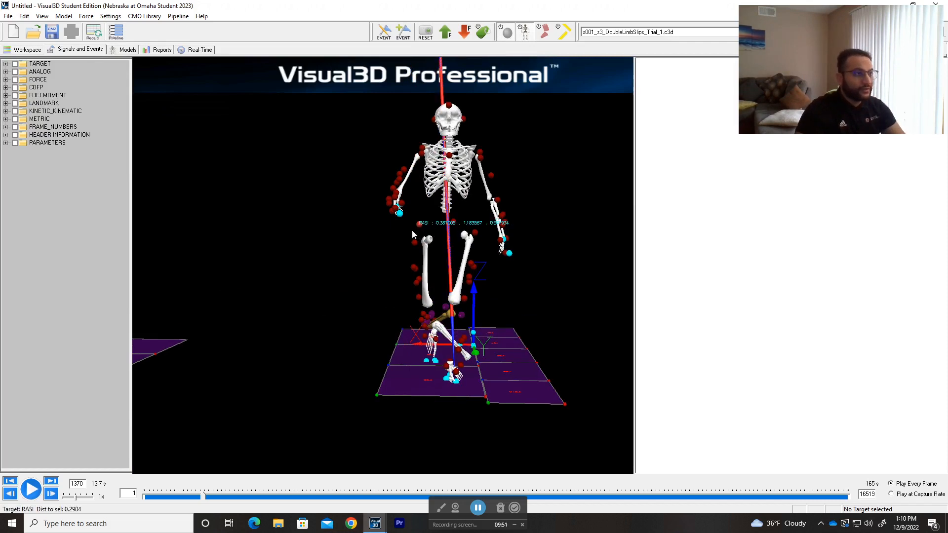
{"action": "left_click_drag", "start_coordinate": [446, 209], "coordinate": [486, 234]}
Display Trimmed_s001_DoubleLimbSlip_trial12.c3d and inspect the Left Thigh segment with its markers from the front and side
{"action": "left_click", "coordinate": [669, 33]}
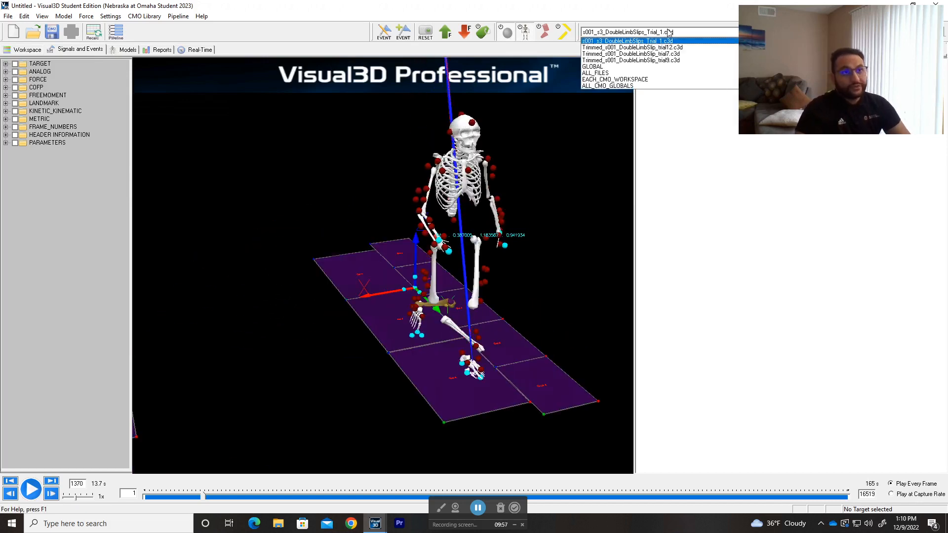
{"action": "left_click", "coordinate": [670, 48]}
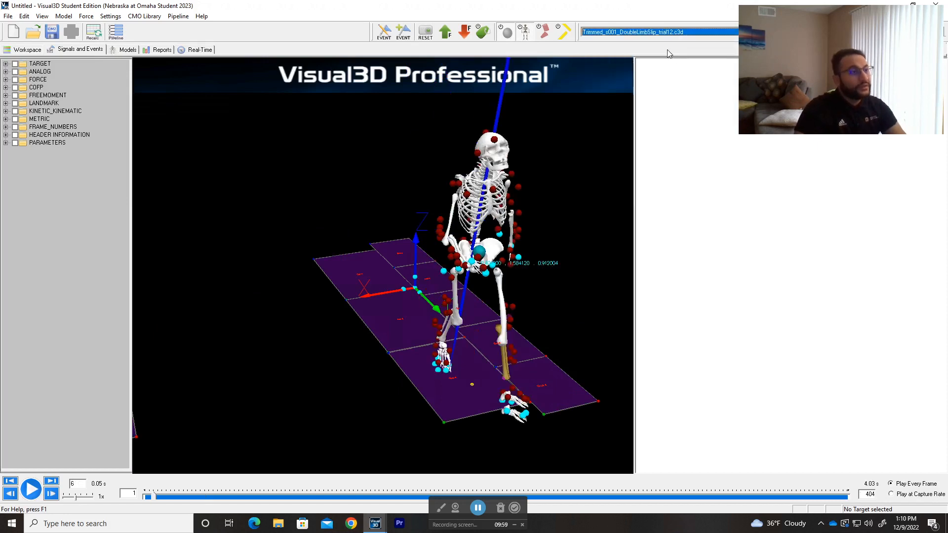
{"action": "left_click_drag", "start_coordinate": [411, 229], "coordinate": [387, 346]}
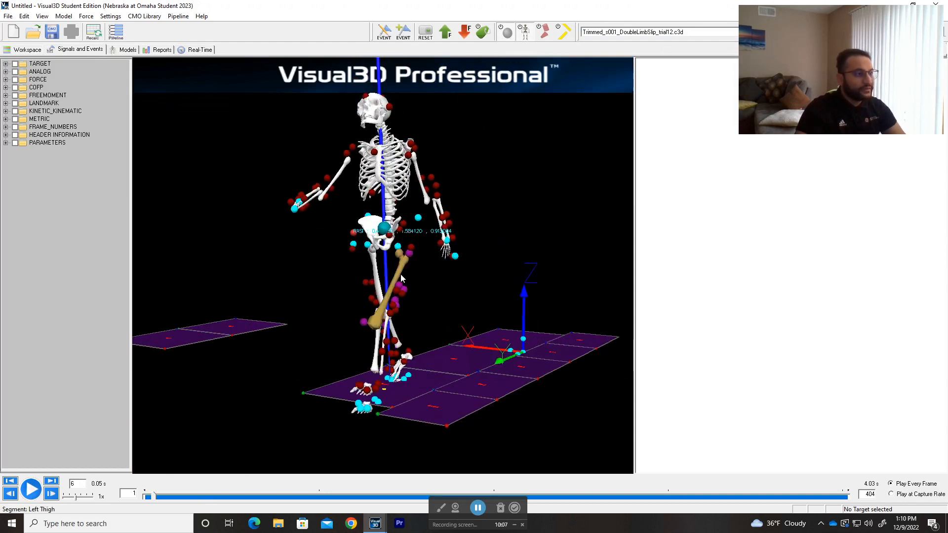
{"action": "left_click_drag", "start_coordinate": [428, 280], "coordinate": [464, 308]}
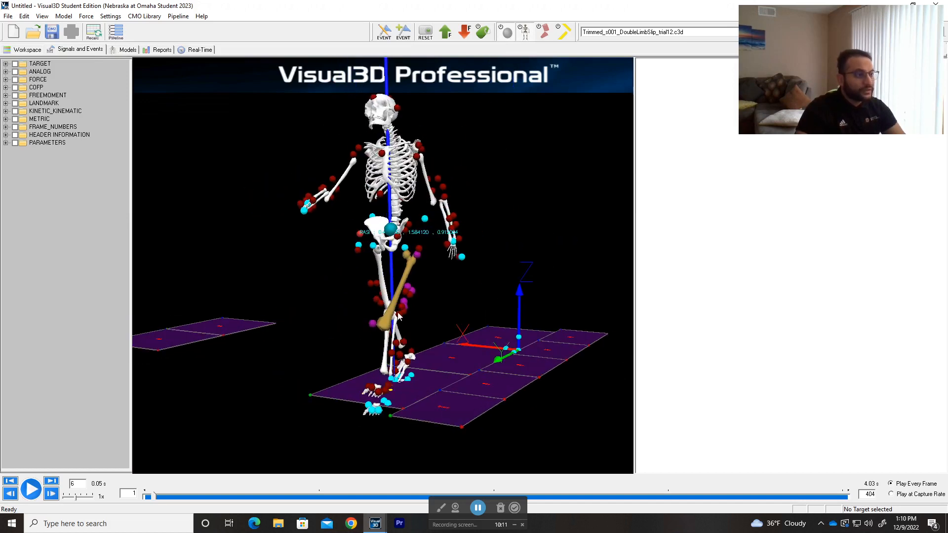
{"action": "left_click_drag", "start_coordinate": [475, 297], "coordinate": [319, 301]}
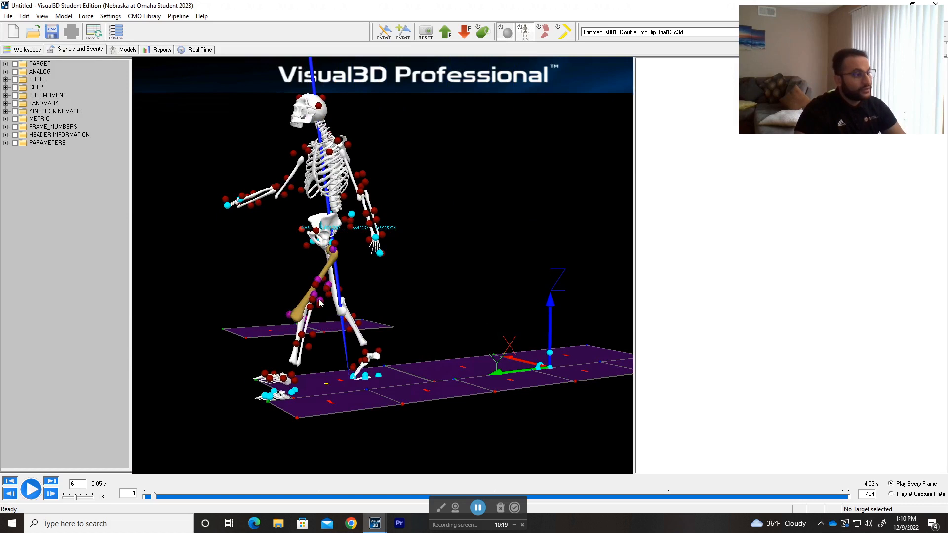
{"action": "left_click_drag", "start_coordinate": [249, 290], "coordinate": [311, 294]}
Check the leg segments of the static calibration model, and return to the trial 12 motion view
{"action": "left_click", "coordinate": [127, 50]}
{"action": "left_click_drag", "start_coordinate": [446, 270], "coordinate": [540, 265]}
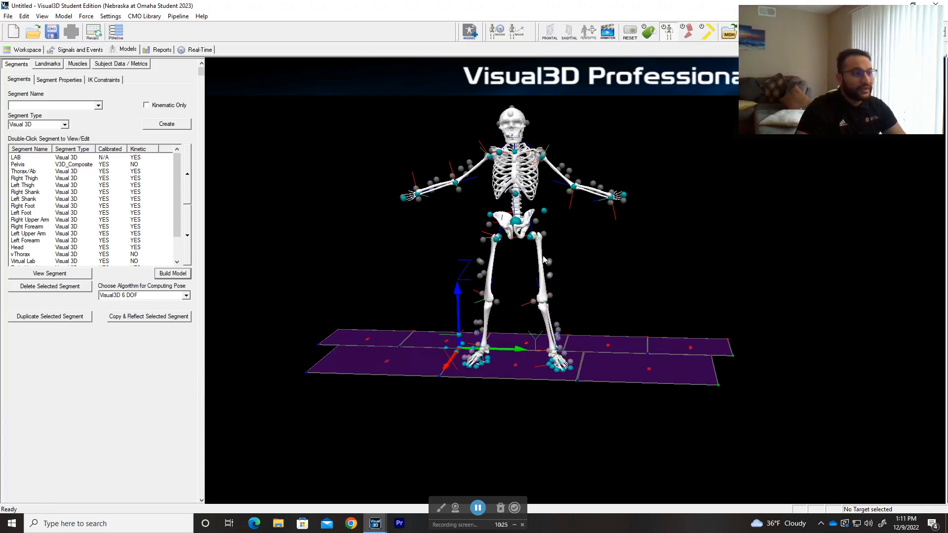
{"action": "left_click", "coordinate": [80, 49]}
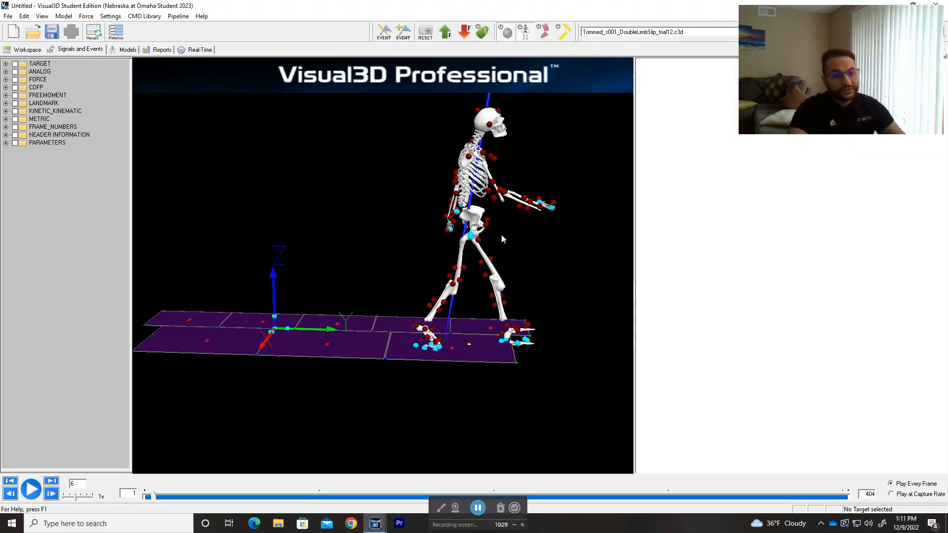
Examine the left and right thigh segments and their tracking markers on trial 12 from the front, side and oblique angles
{"action": "left_click_drag", "start_coordinate": [532, 218], "coordinate": [526, 305]}
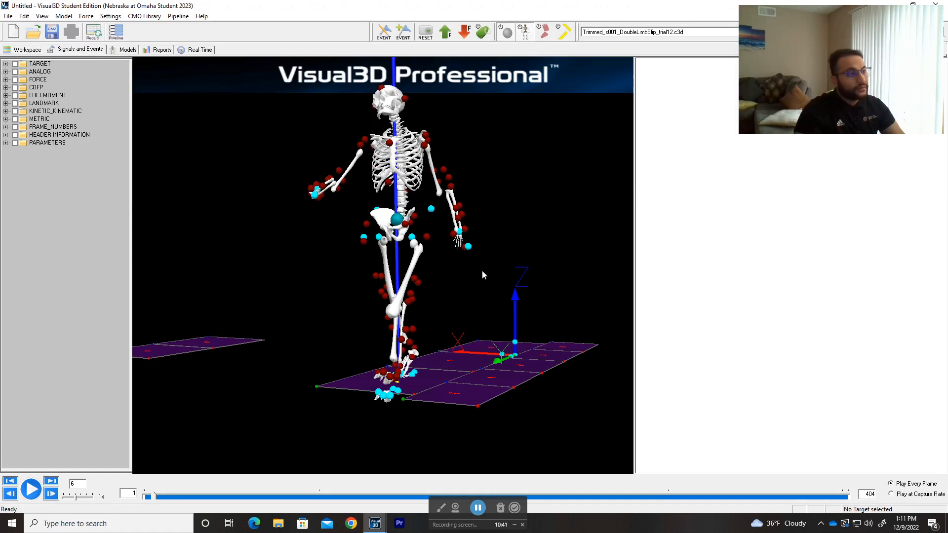
{"action": "left_click_drag", "start_coordinate": [461, 293], "coordinate": [501, 296]}
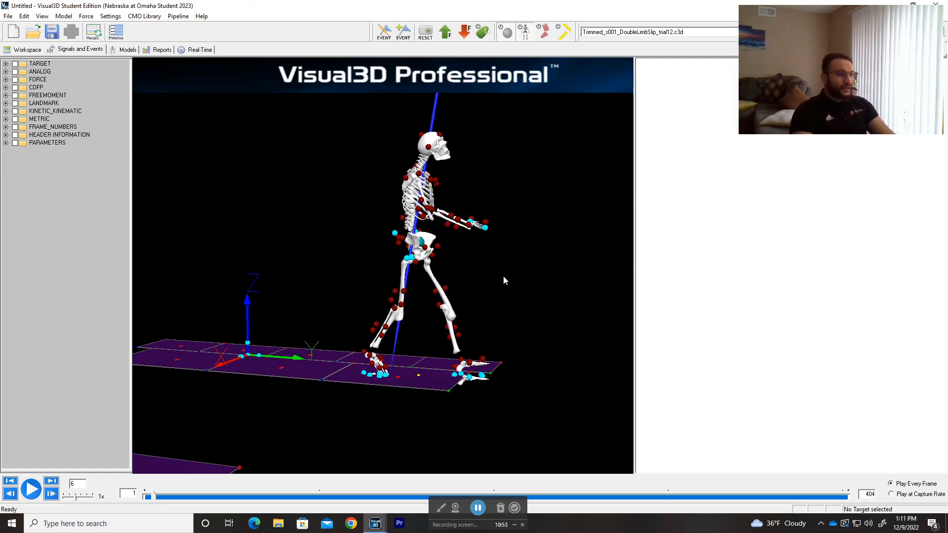
{"action": "left_click_drag", "start_coordinate": [519, 274], "coordinate": [555, 324]}
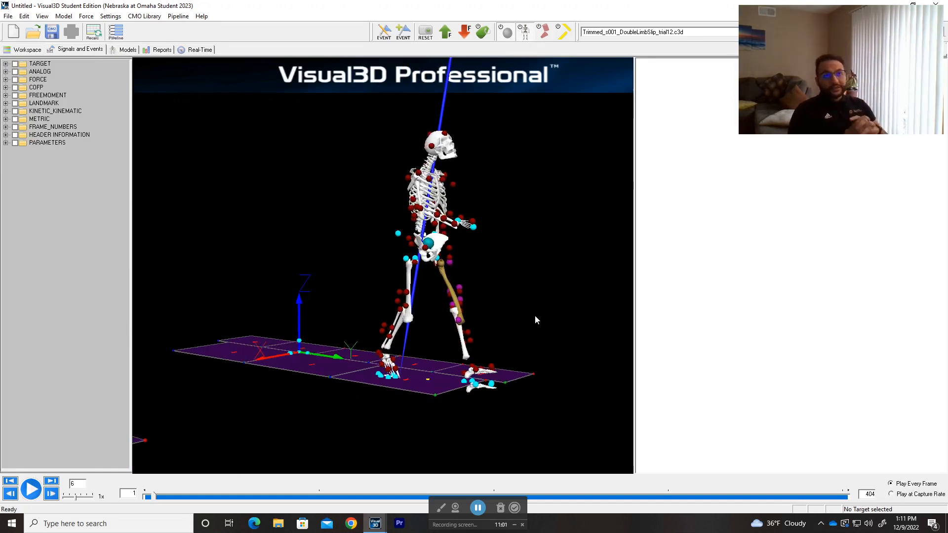
{"action": "left_click_drag", "start_coordinate": [531, 314], "coordinate": [462, 314]}
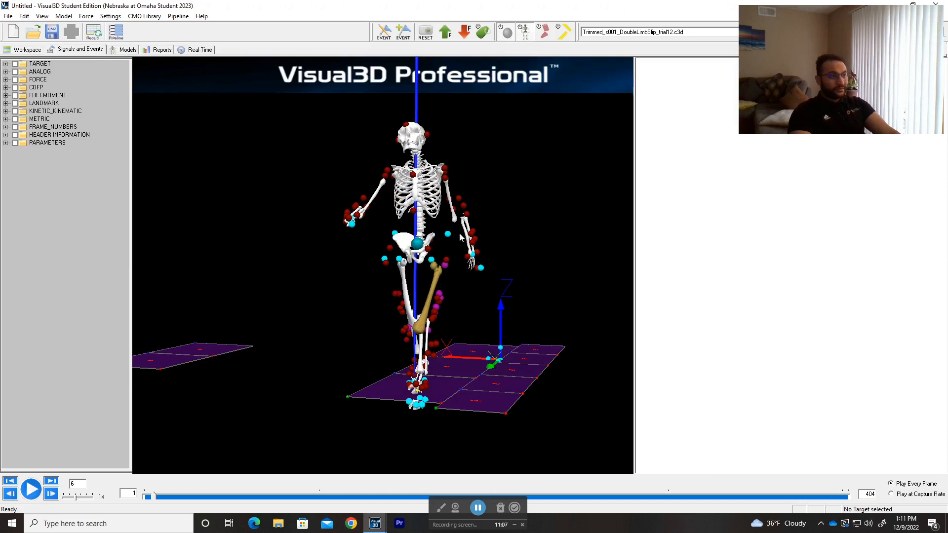
{"action": "mouse_move", "coordinate": [283, 262]}
{"action": "left_mouse_down"}
{"action": "mouse_move", "coordinate": [386, 275]}
{"action": "mouse_move", "coordinate": [262, 271]}
{"action": "mouse_move", "coordinate": [300, 265]}
{"action": "left_mouse_up"}
{"action": "left_click_drag", "start_coordinate": [410, 284], "coordinate": [264, 296]}
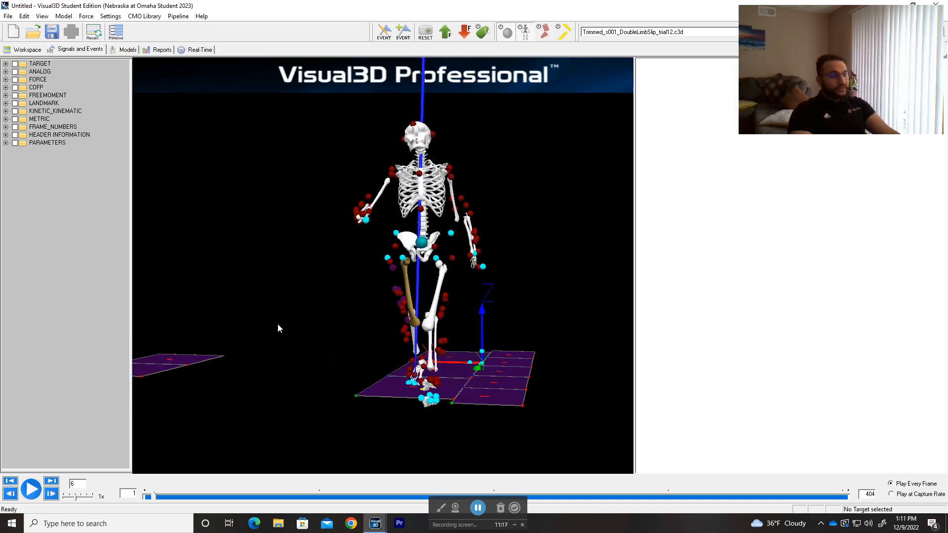
{"action": "left_click_drag", "start_coordinate": [289, 362], "coordinate": [302, 361]}
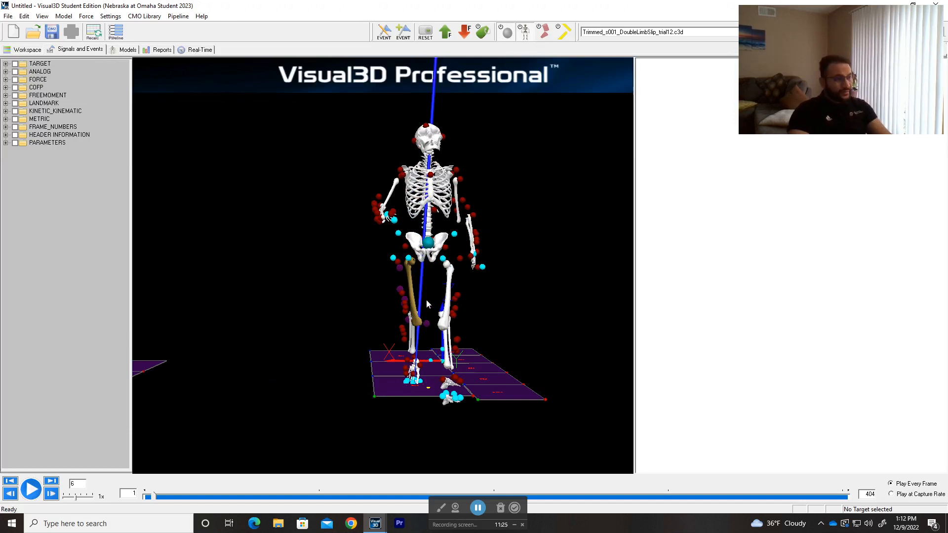
{"action": "left_click_drag", "start_coordinate": [526, 259], "coordinate": [492, 309]}
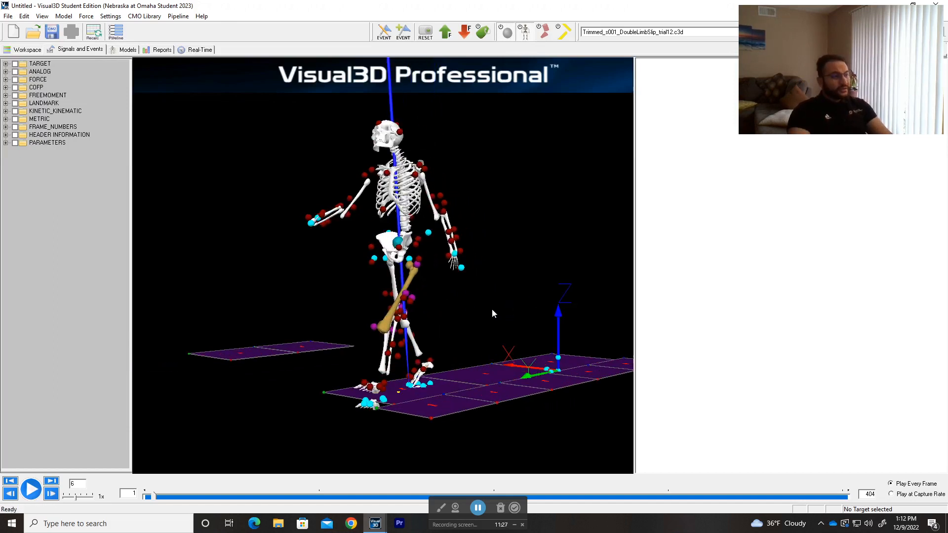
{"action": "left_click_drag", "start_coordinate": [305, 317], "coordinate": [157, 257]}
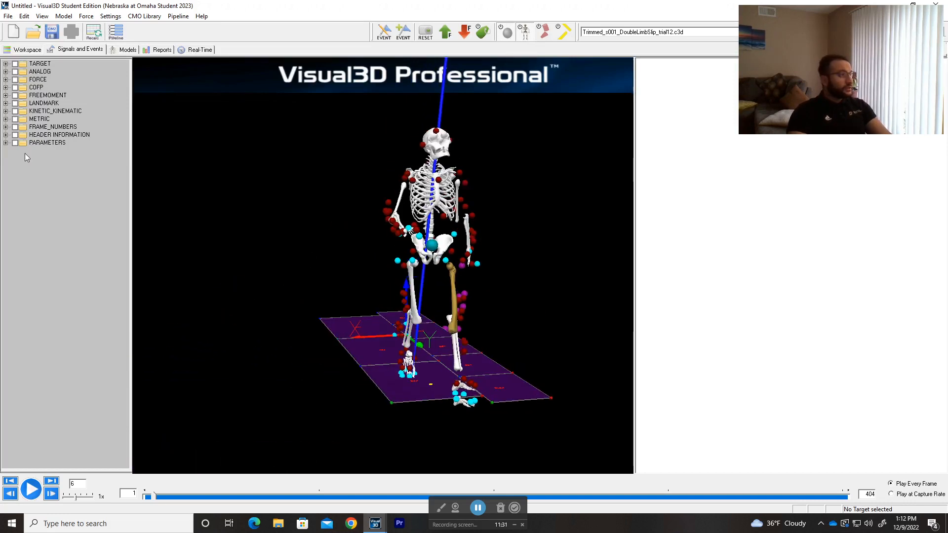
Show the workspace's list of calibration and motion files
{"action": "left_click", "coordinate": [28, 49]}
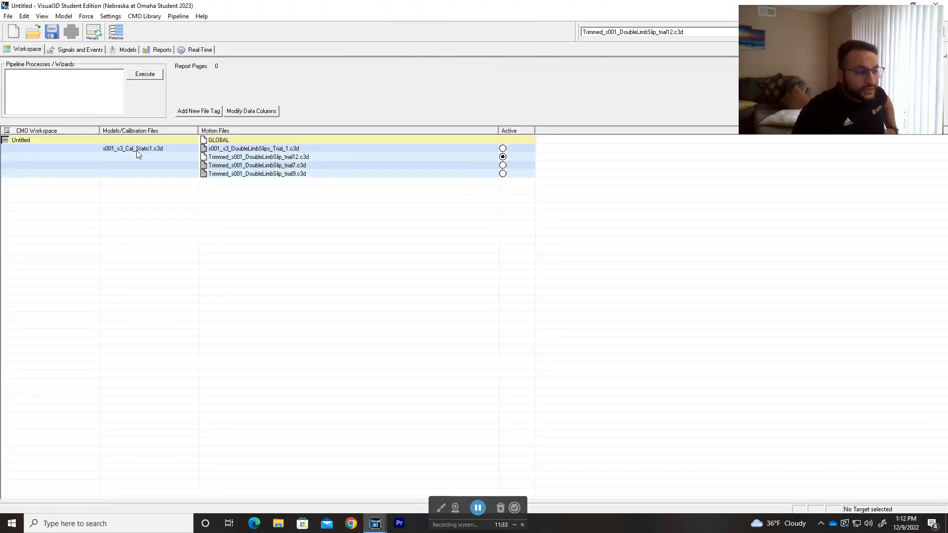